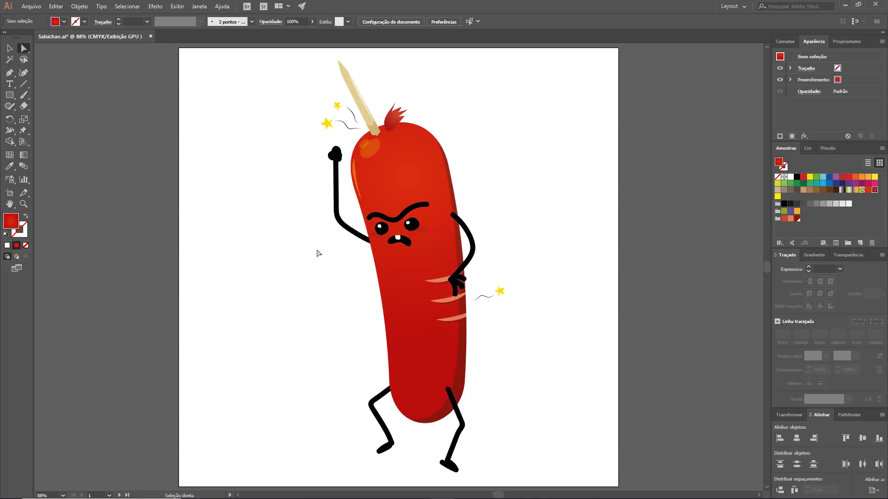
# - View the corn character's artboard, then return to the sausage artboard
pyautogui.click(126, 494)
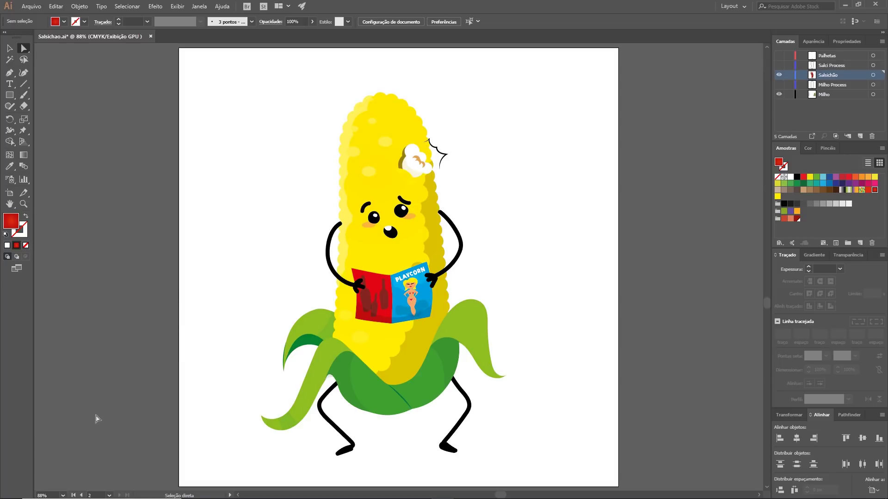
pyautogui.click(82, 494)
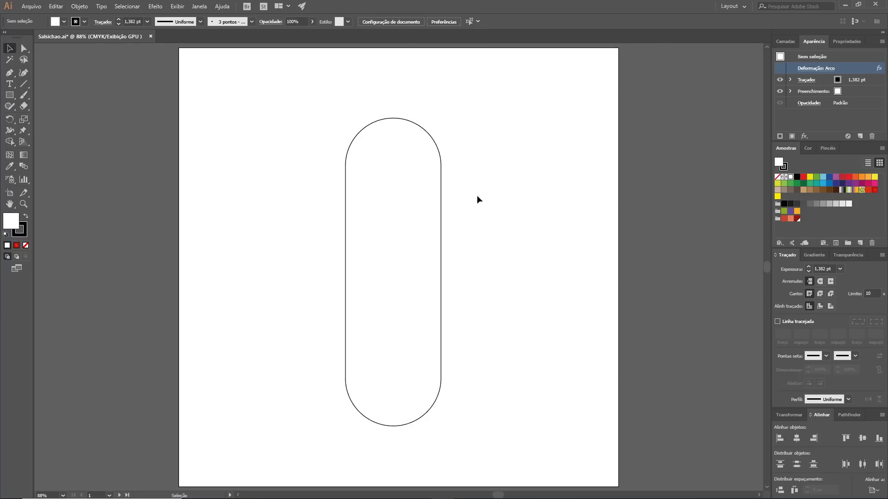
# - Draw a trial tall rectangle left of the capsule, then delete it
pyautogui.click(10, 96)
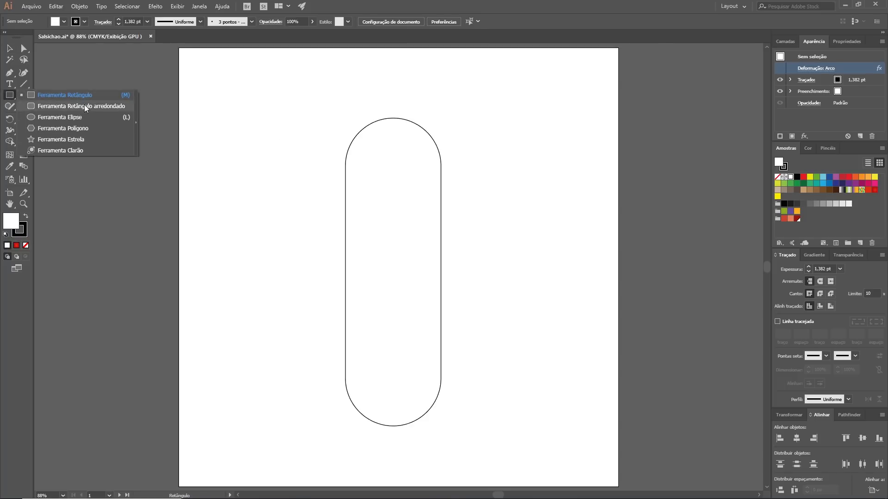
pyautogui.click(86, 106)
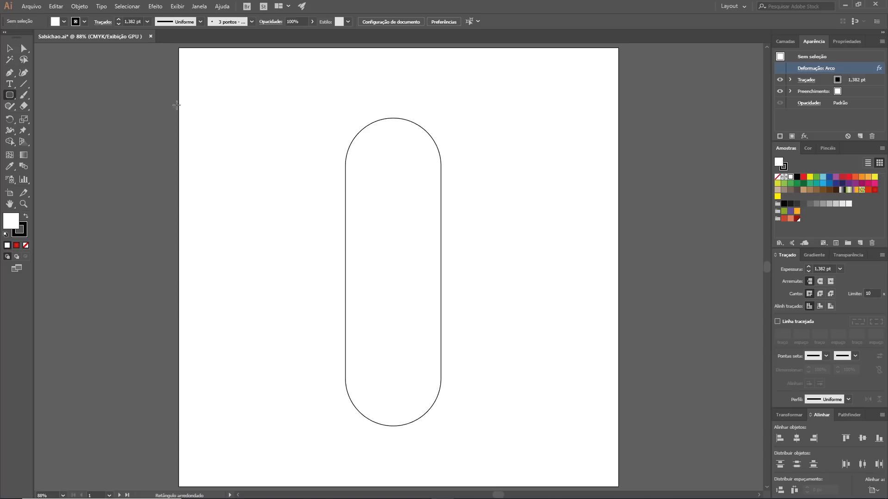
pyautogui.click(10, 95)
pyautogui.click(67, 96)
pyautogui.moveTo(214, 114)
pyautogui.mouseDown()
pyautogui.moveTo(230, 125)
pyautogui.moveTo(312, 426)
pyautogui.mouseUp()
pyautogui.press('v')
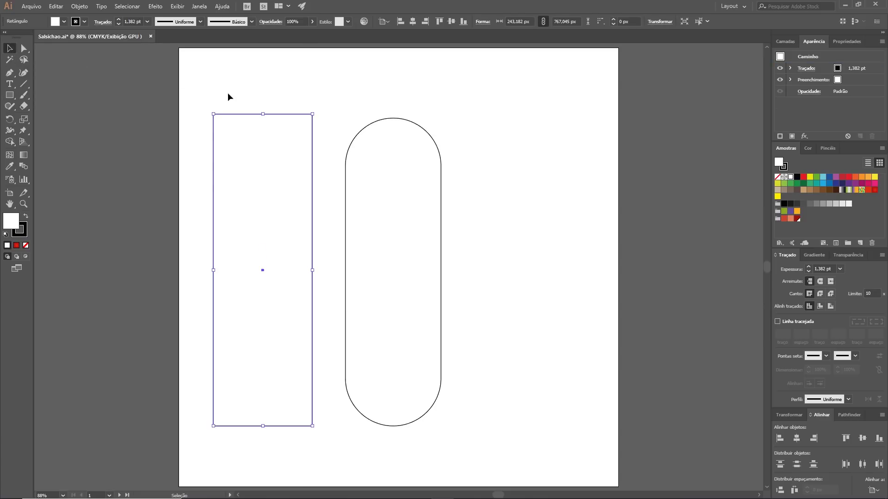
pyautogui.press('Delete')
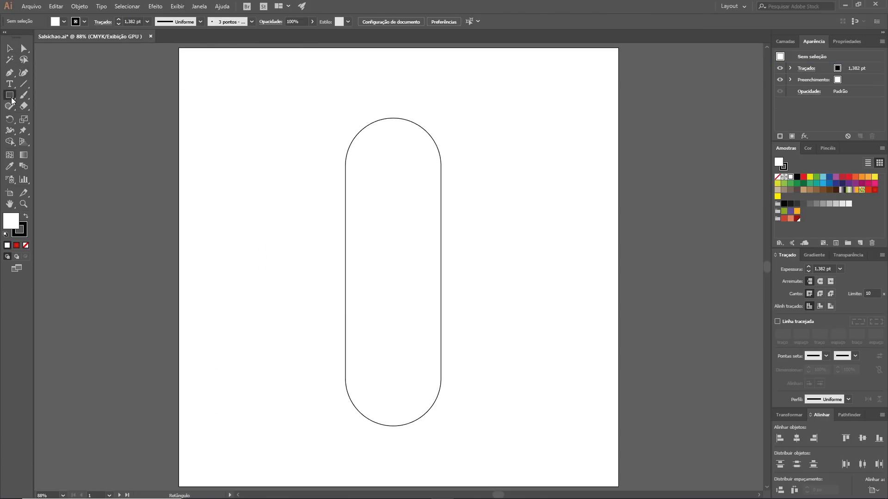
# - Redraw the tall rectangle left of the capsule and undo its live corner rounding
pyautogui.click(10, 95)
pyautogui.click(58, 96)
pyautogui.moveTo(217, 118); pyautogui.dragTo(314, 420)
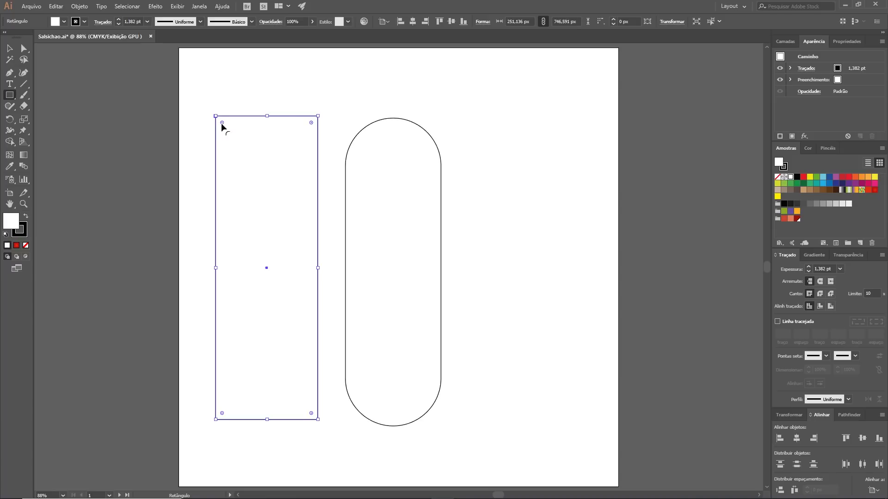
pyautogui.moveTo(222, 123)
pyautogui.mouseDown()
pyautogui.moveTo(287, 195)
pyautogui.moveTo(280, 141)
pyautogui.mouseUp()
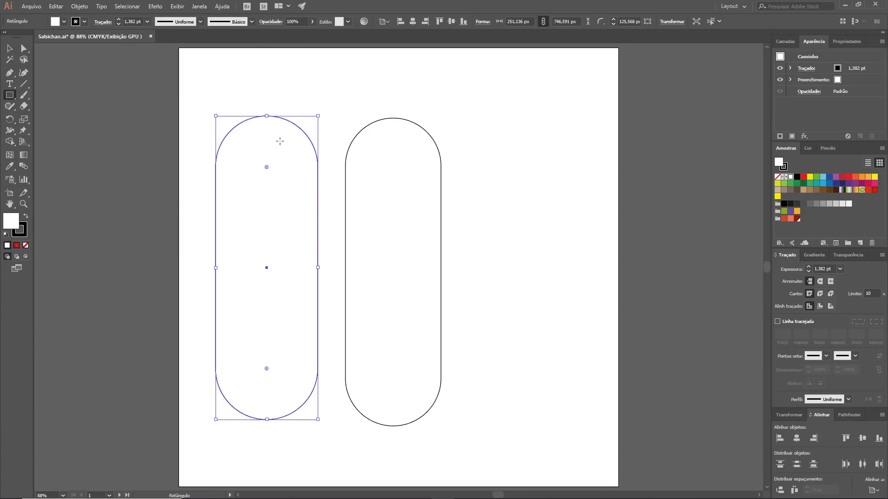
pyautogui.click(14, 49)
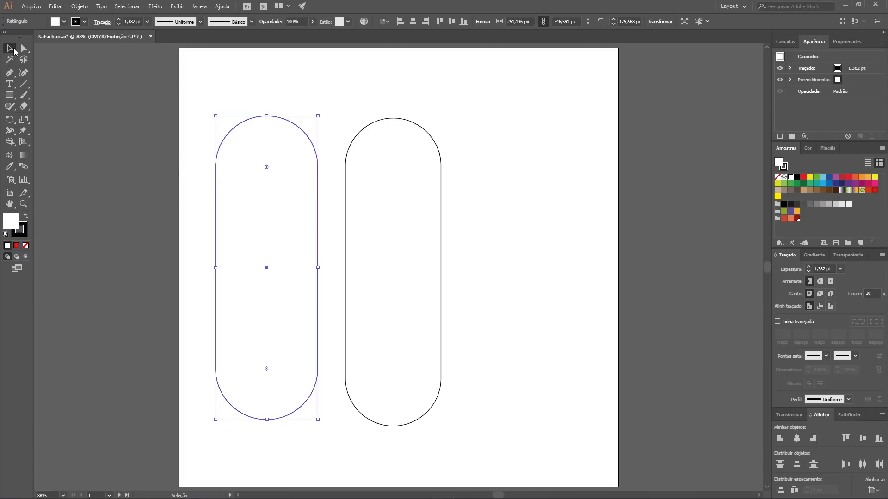
pyautogui.hotkey('ctrl', 'z')
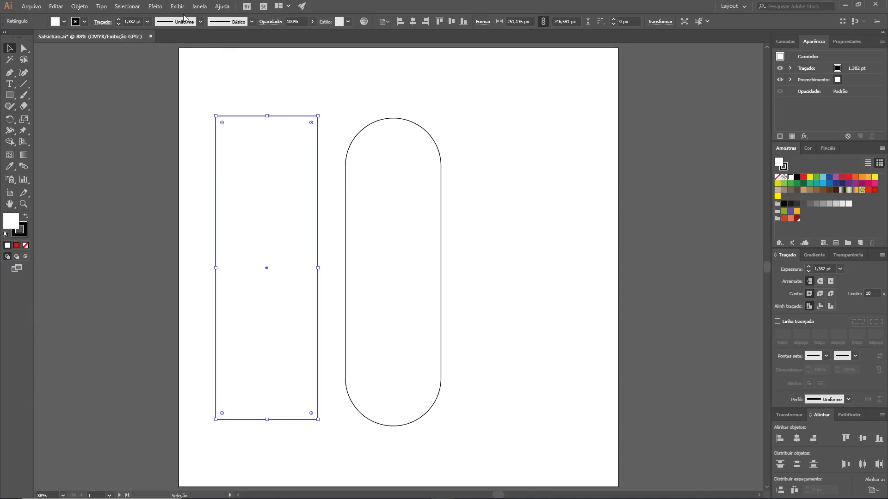
pyautogui.click(155, 6)
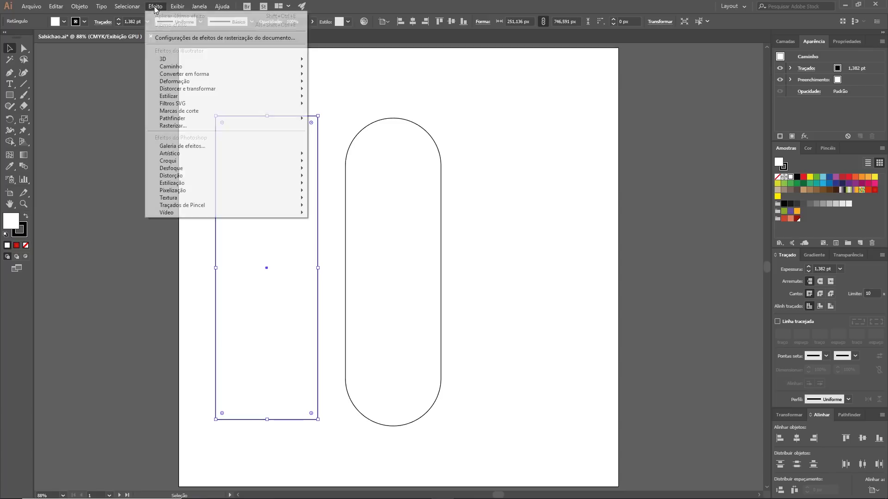
pyautogui.moveTo(181, 96)
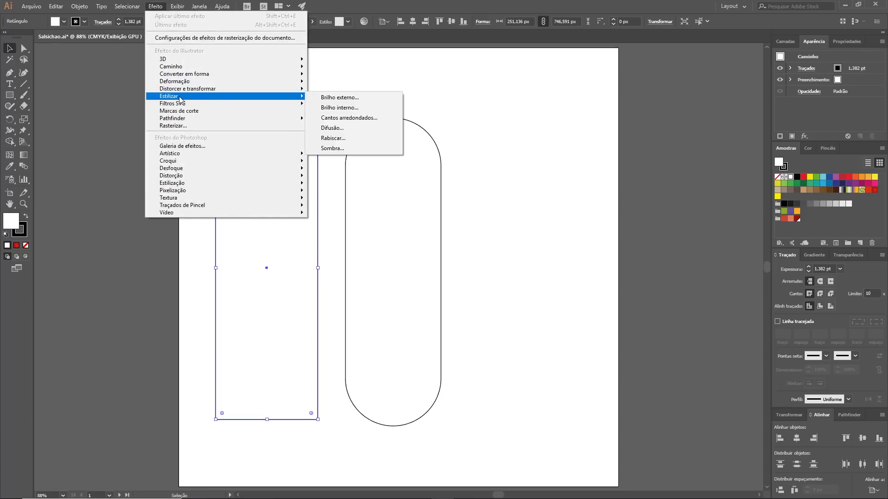
# - Apply the Rounded Corners effect with preview, raising the radius to about 120 px
pyautogui.click(365, 119)
pyautogui.click(382, 263)
pyautogui.click(427, 242)
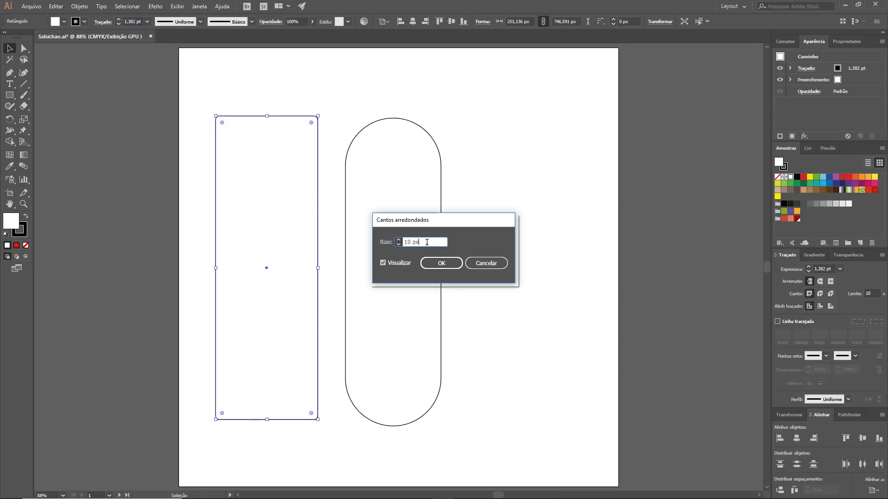
pyautogui.moveTo(426, 242); pyautogui.dragTo(360, 252)
pyautogui.press('Up')
pyautogui.press('Up')
pyautogui.press('Up')
pyautogui.press('Up')
pyautogui.press('Up')
pyautogui.press('Up')
pyautogui.press('Up')
pyautogui.press('Up')
pyautogui.press('Up')
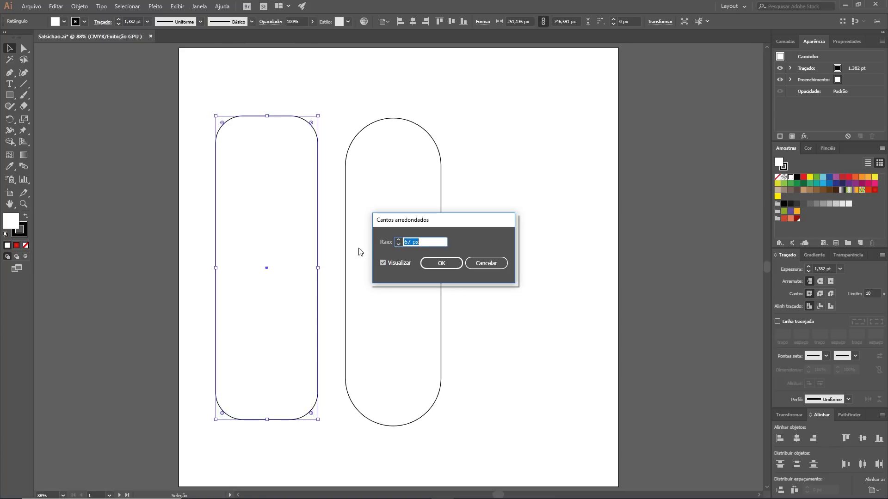
pyautogui.press('Up')
pyautogui.press('Up')
pyautogui.press('Up')
pyautogui.press('Up')
pyautogui.press('Up')
pyautogui.press('Up')
pyautogui.press('Up')
pyautogui.press('Up')
pyautogui.press('Up')
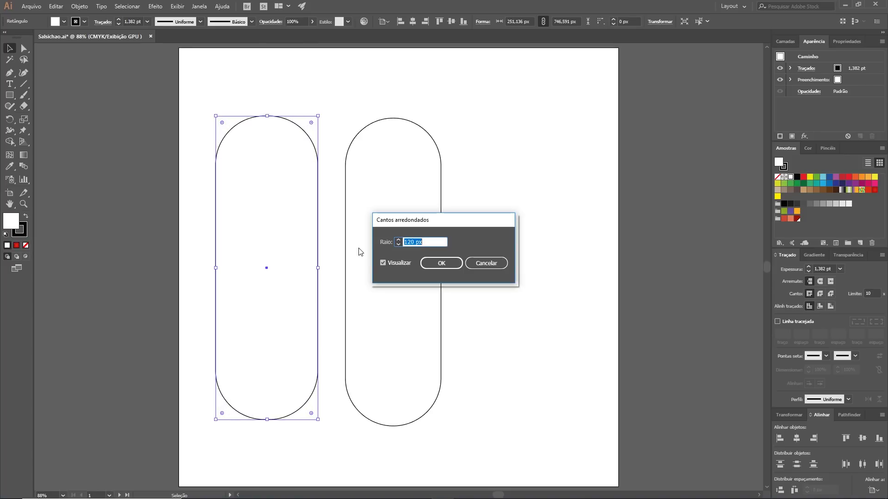
pyautogui.press('Up')
pyautogui.press('Up')
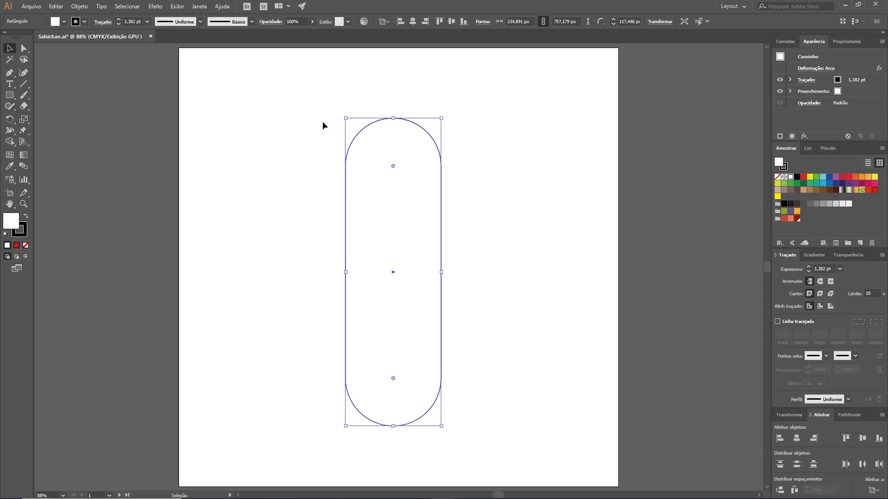
pyautogui.click(156, 7)
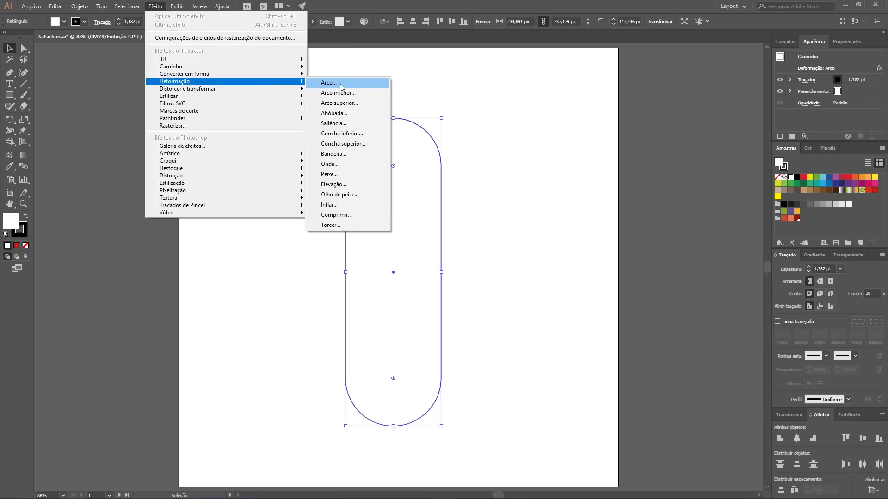
# - Apply a vertical Arc warp with Curvature -13% and vertical distortion -18%
pyautogui.click(341, 86)
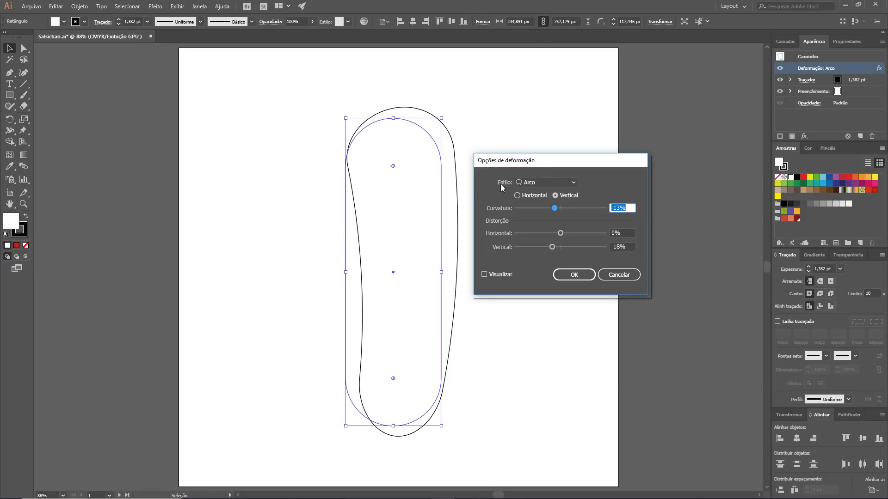
pyautogui.click(577, 184)
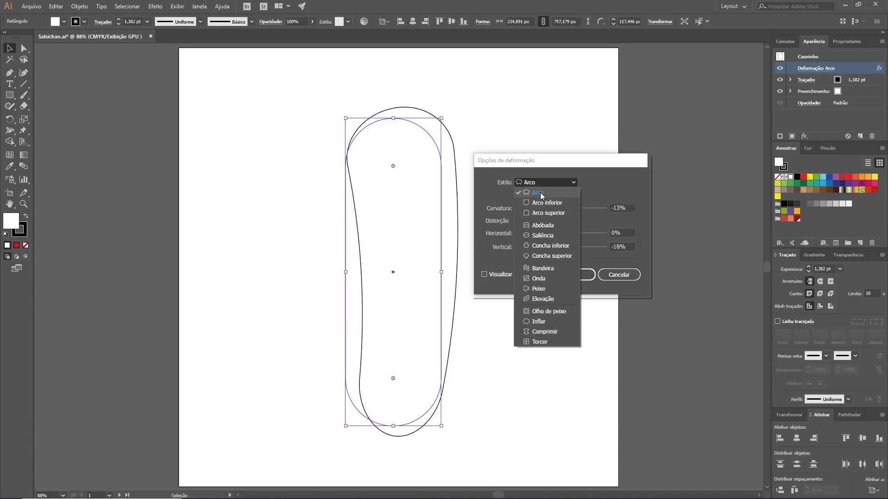
pyautogui.click(602, 185)
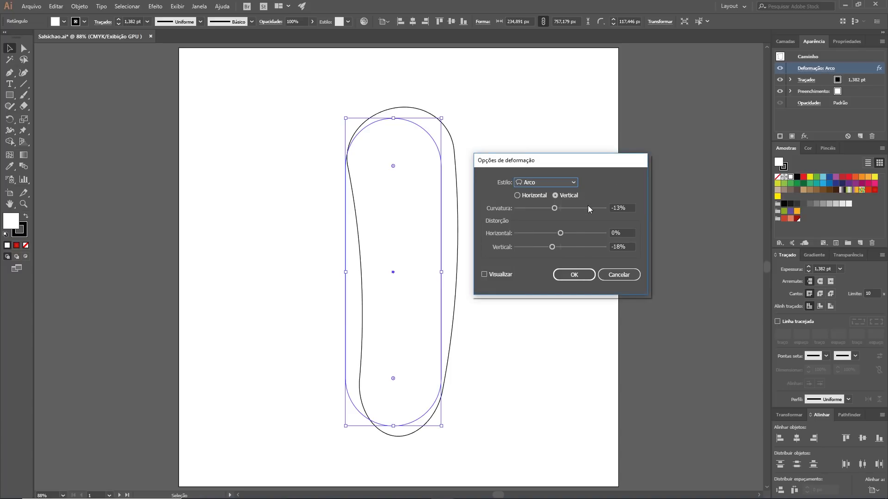
pyautogui.moveTo(558, 165); pyautogui.dragTo(572, 137)
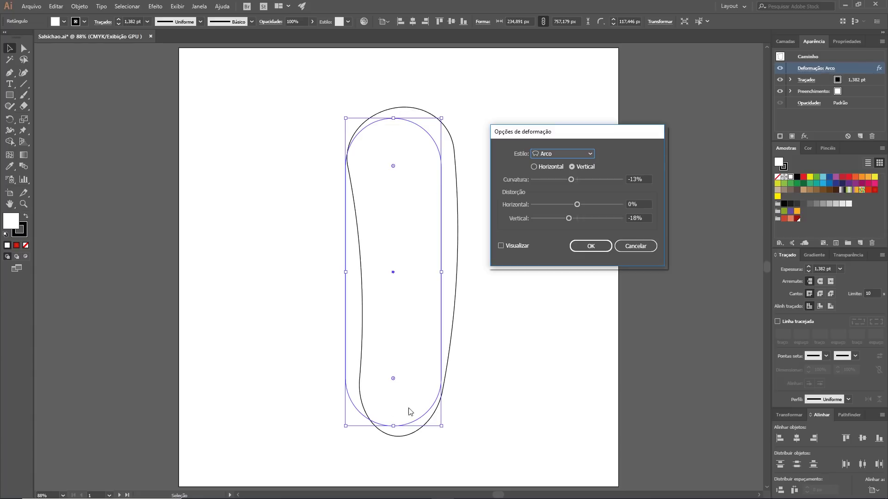
pyautogui.moveTo(563, 137); pyautogui.dragTo(567, 186)
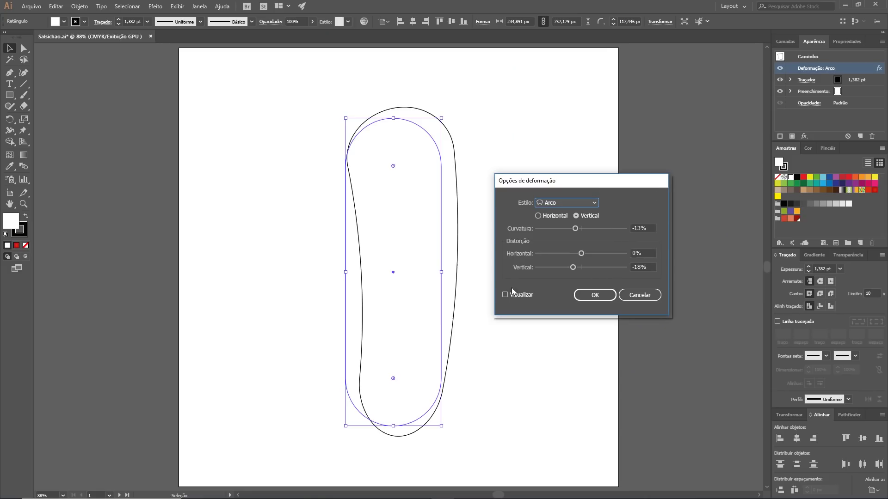
pyautogui.click(505, 294)
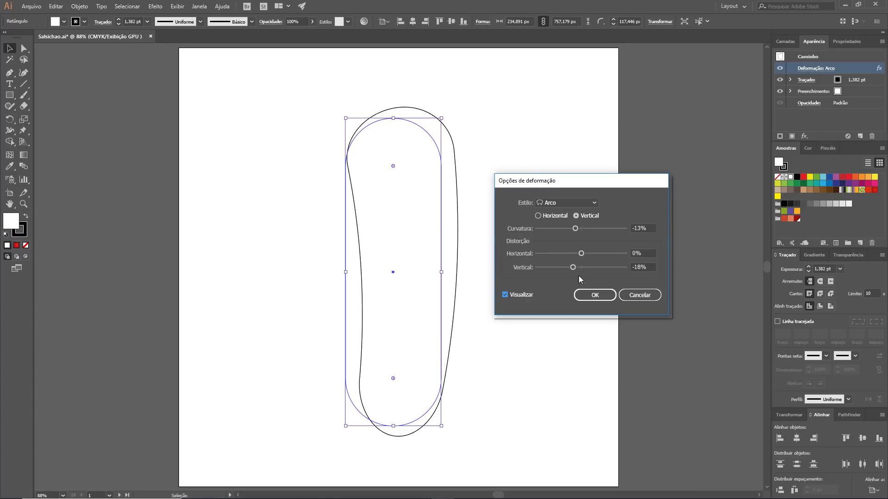
pyautogui.click(603, 297)
pyautogui.click(561, 290)
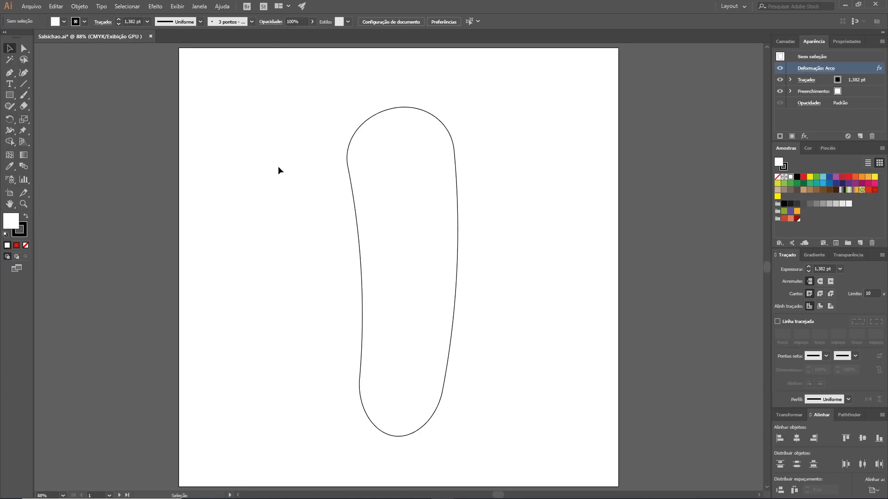
pyautogui.click(406, 212)
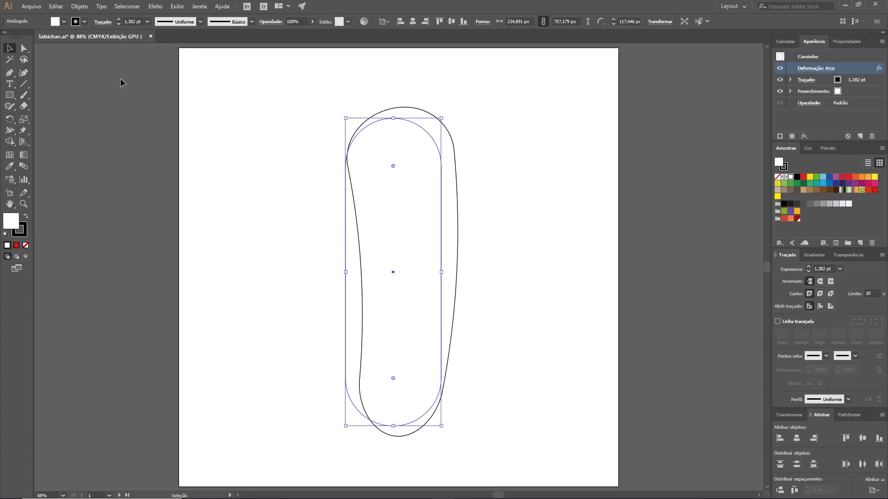
# - Expand the warped capsule's appearance into an editable path
pyautogui.click(80, 6)
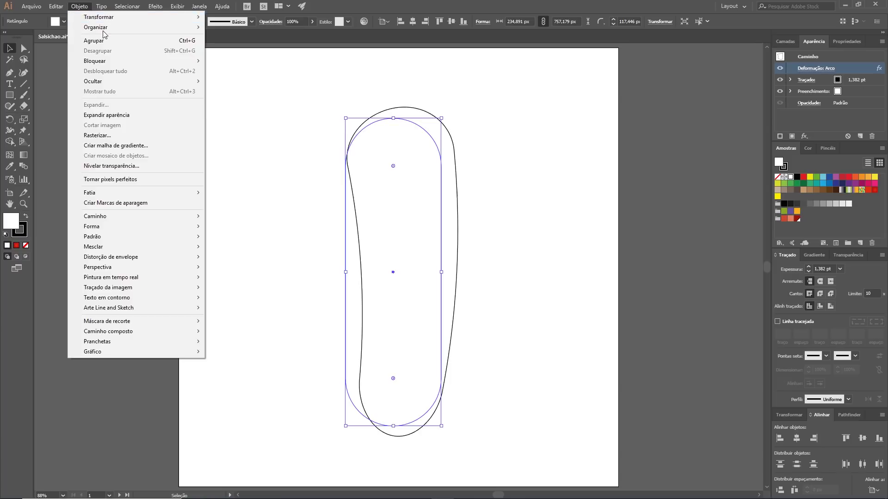
pyautogui.click(138, 116)
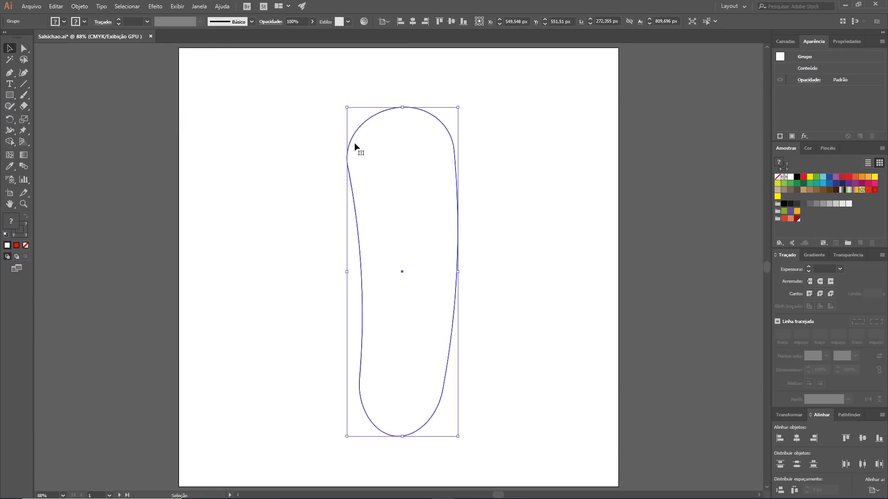
pyautogui.click(24, 48)
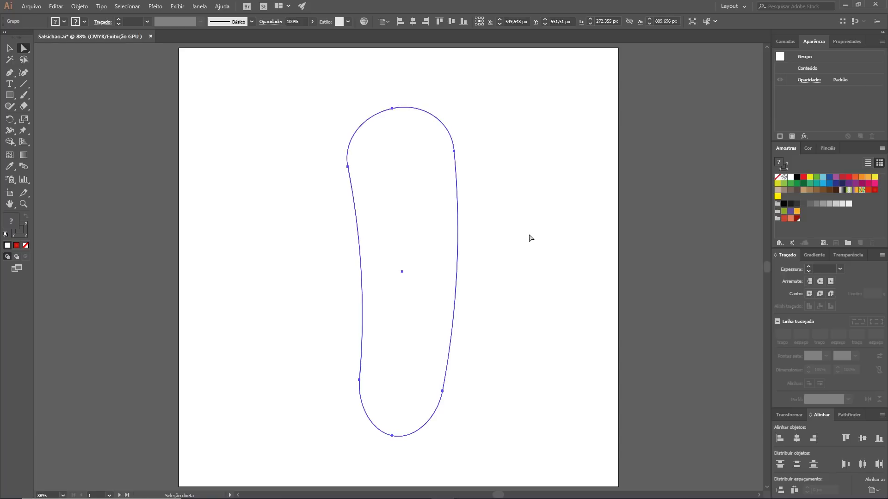
pyautogui.click(505, 147)
# - Adjust the top-left anchor handles to refine the outline's upper curve
pyautogui.moveTo(311, 89); pyautogui.dragTo(462, 203)
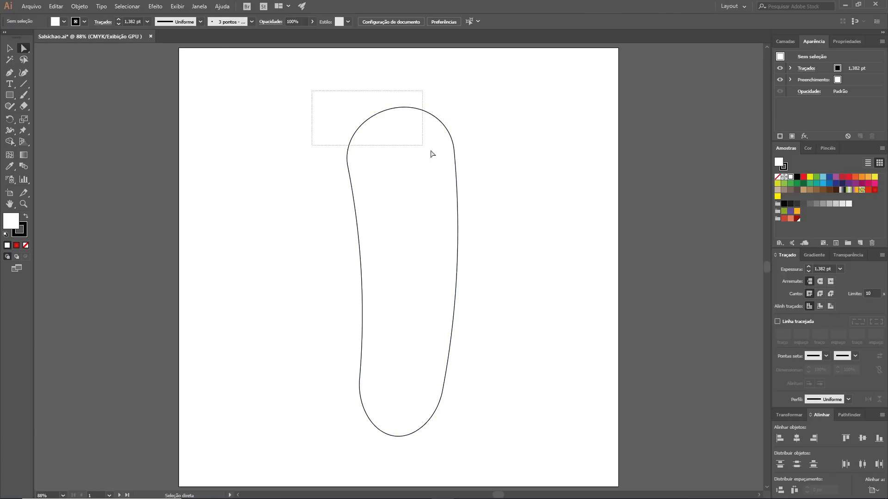
pyautogui.click(343, 150)
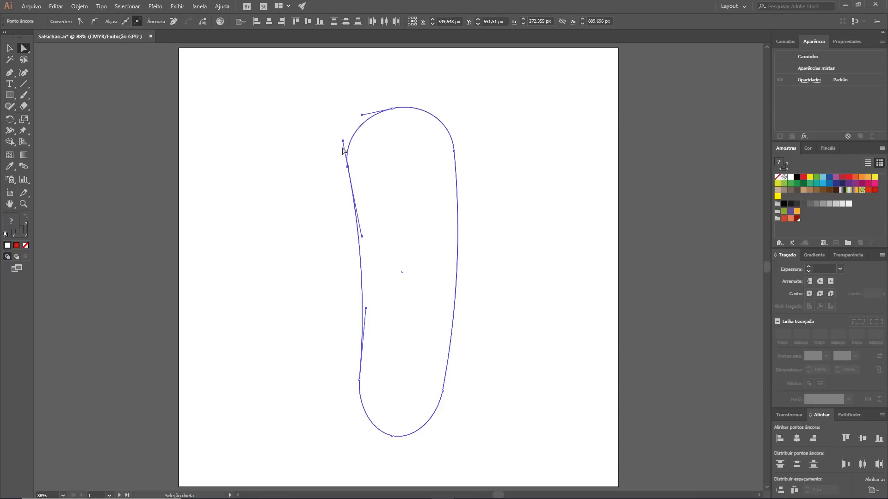
pyautogui.click(298, 148)
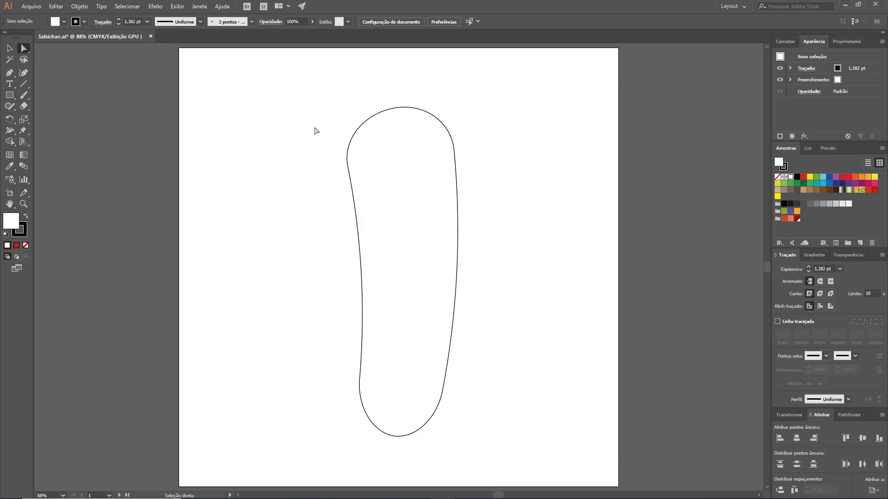
pyautogui.click(348, 152)
pyautogui.moveTo(342, 143); pyautogui.dragTo(342, 134)
pyautogui.click(383, 125)
pyautogui.moveTo(383, 88); pyautogui.dragTo(395, 114)
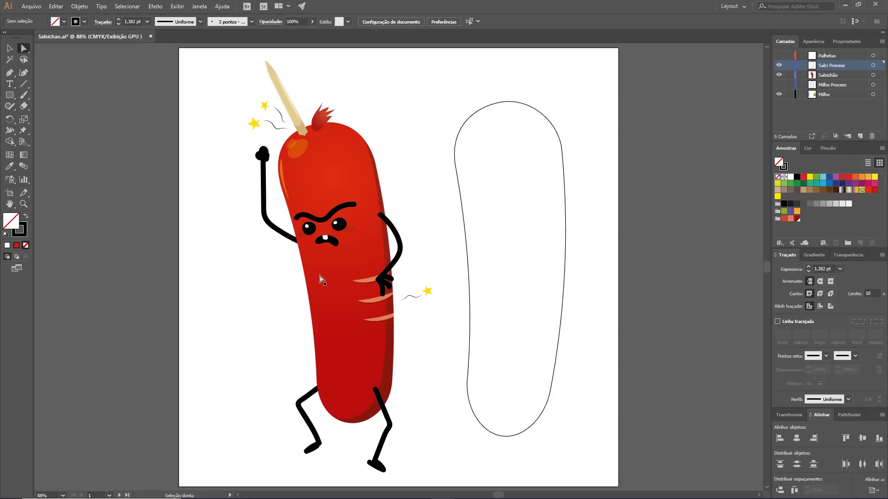
# - Fill the sausage shape with the red radial gradient, its highlight moved toward the top
pyautogui.click(10, 48)
pyautogui.moveTo(490, 81); pyautogui.dragTo(518, 137)
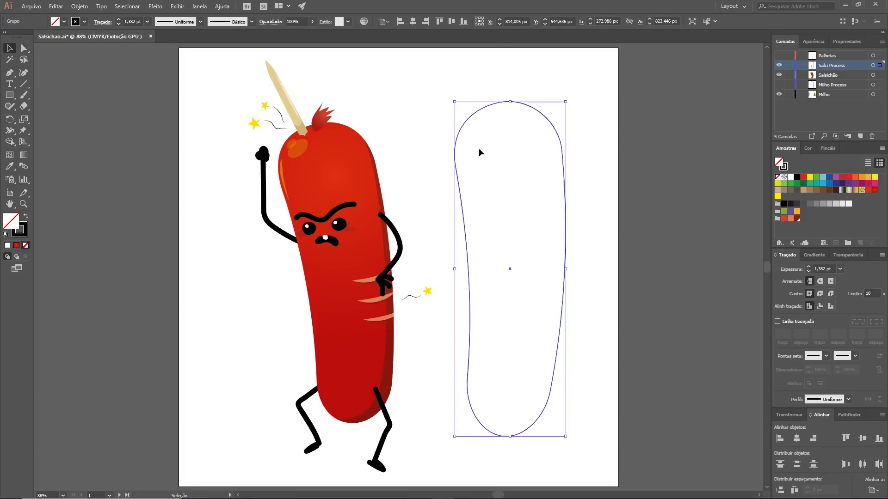
pyautogui.click(813, 255)
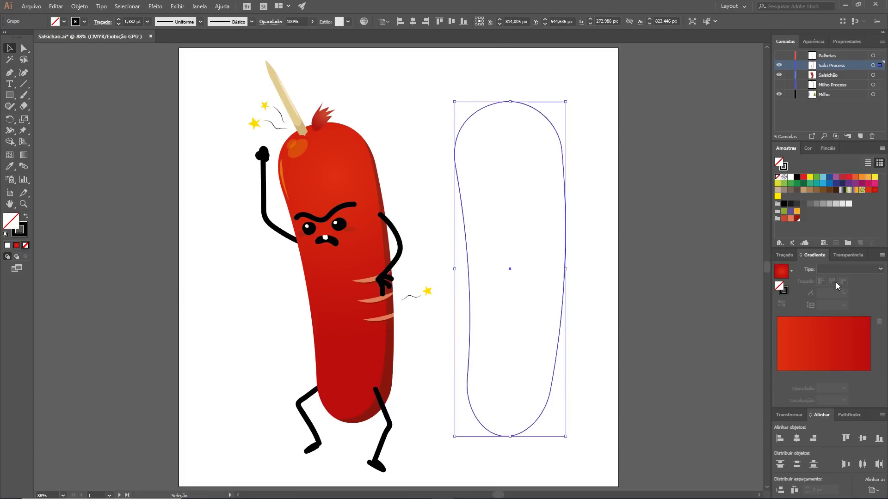
pyautogui.click(874, 190)
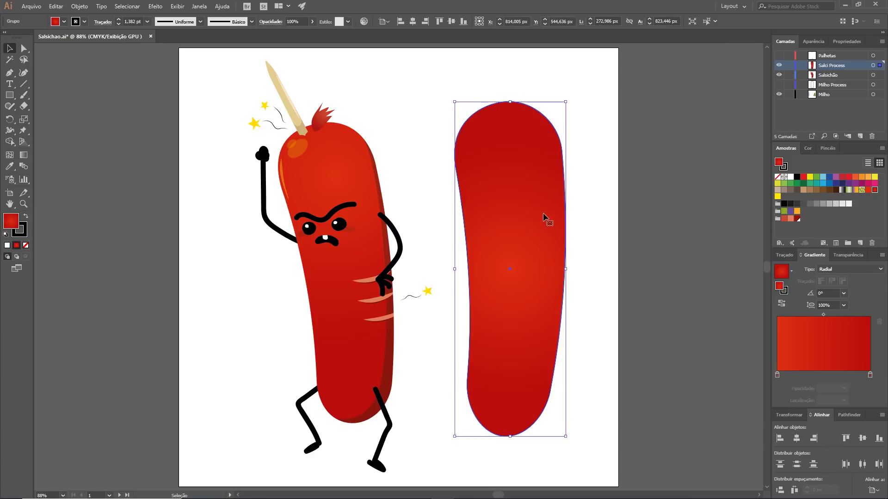
pyautogui.press('g')
pyautogui.moveTo(498, 135)
pyautogui.mouseDown()
pyautogui.moveTo(515, 194)
pyautogui.moveTo(524, 337)
pyautogui.mouseUp()
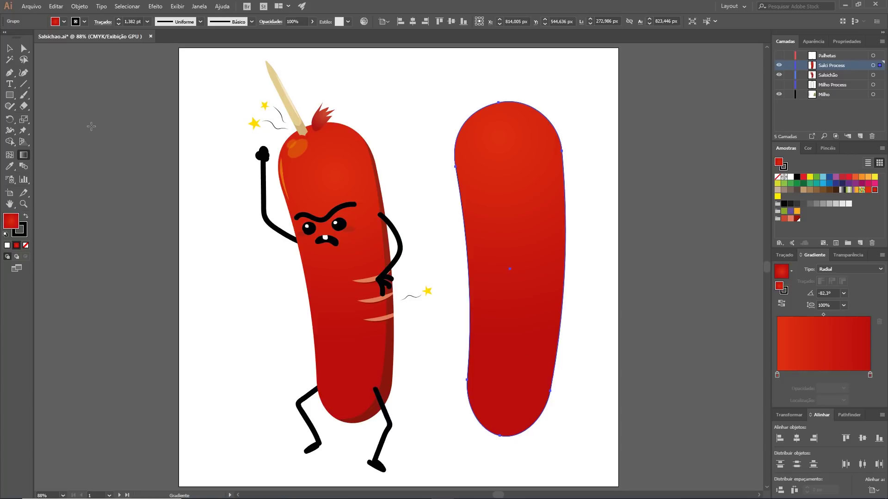
# - Set the sausage shape's stroke to None
pyautogui.click(24, 49)
pyautogui.click(22, 231)
pyautogui.click(215, 328)
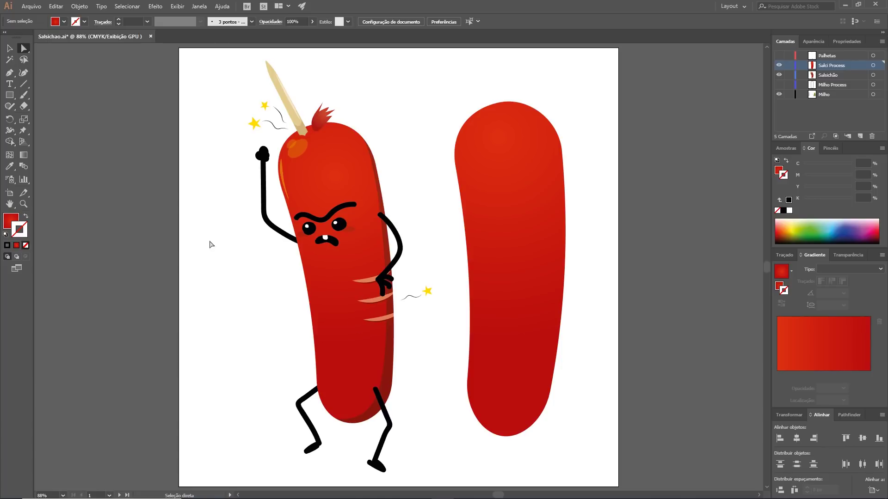
pyautogui.click(10, 48)
pyautogui.press('p')
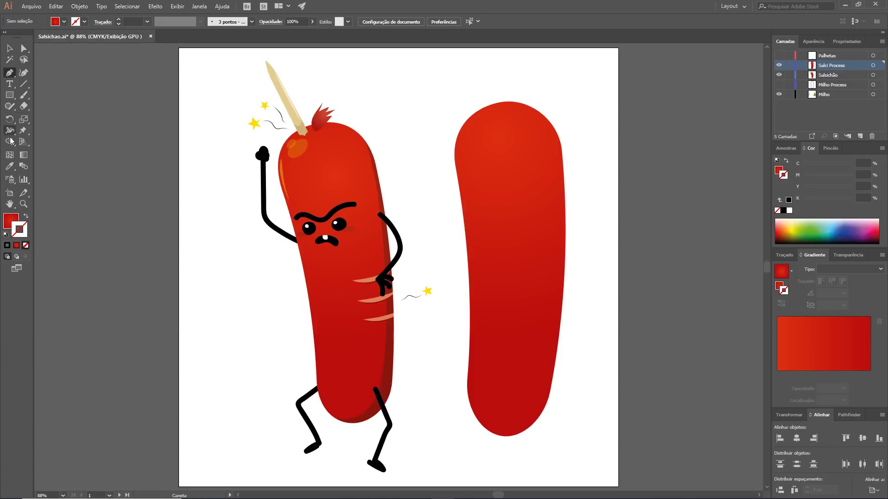
# - Draw a thick black line rising from the sausage's top with a tapered width profile
pyautogui.click(24, 85)
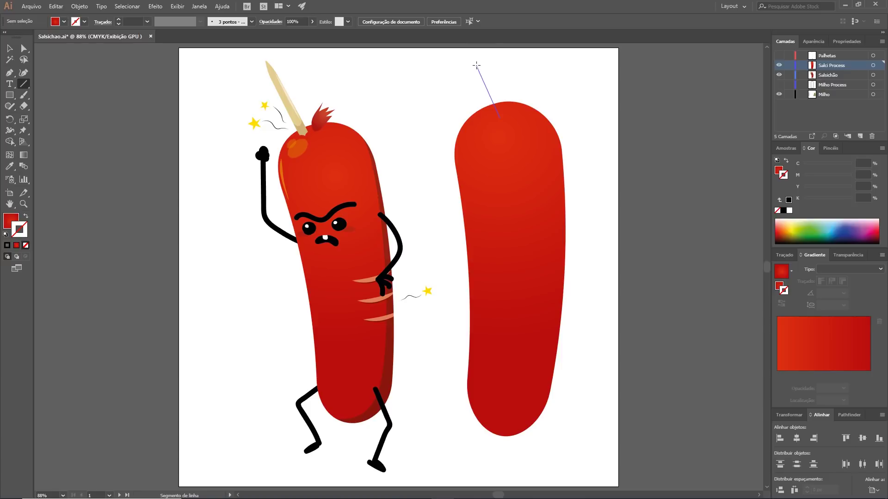
pyautogui.moveTo(492, 97); pyautogui.dragTo(472, 59)
pyautogui.click(7, 245)
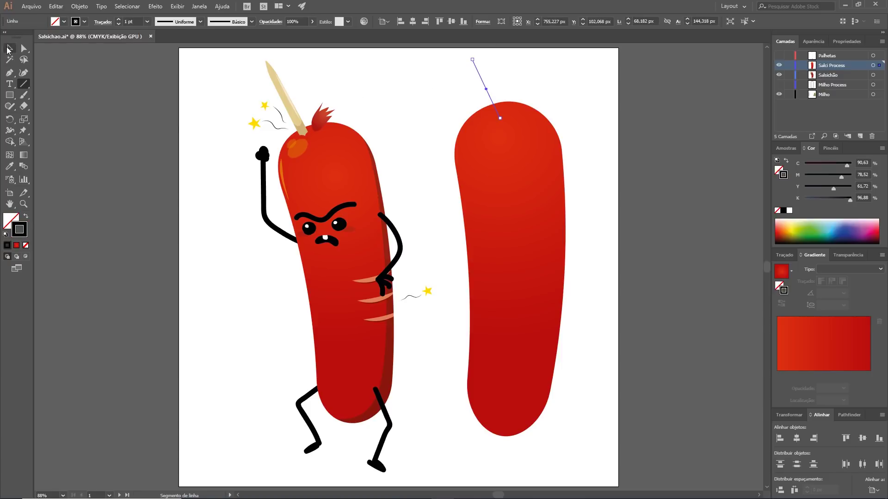
pyautogui.click(10, 48)
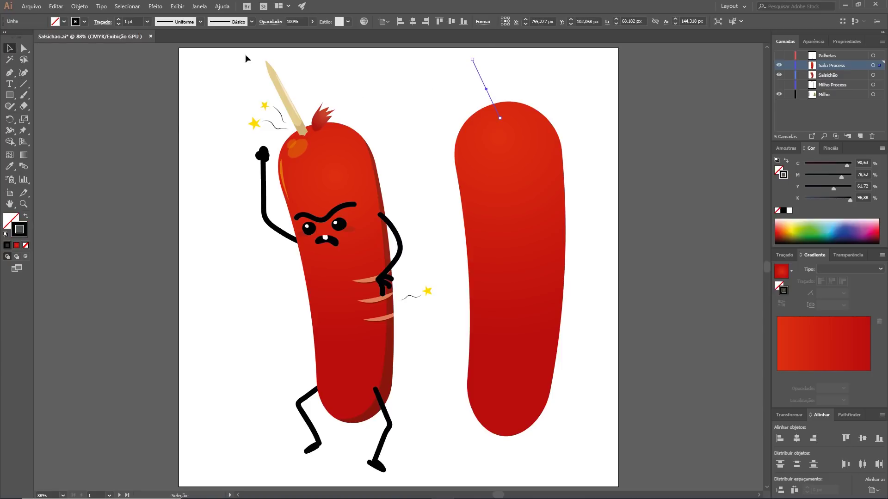
pyautogui.click(119, 20)
pyautogui.click(119, 20)
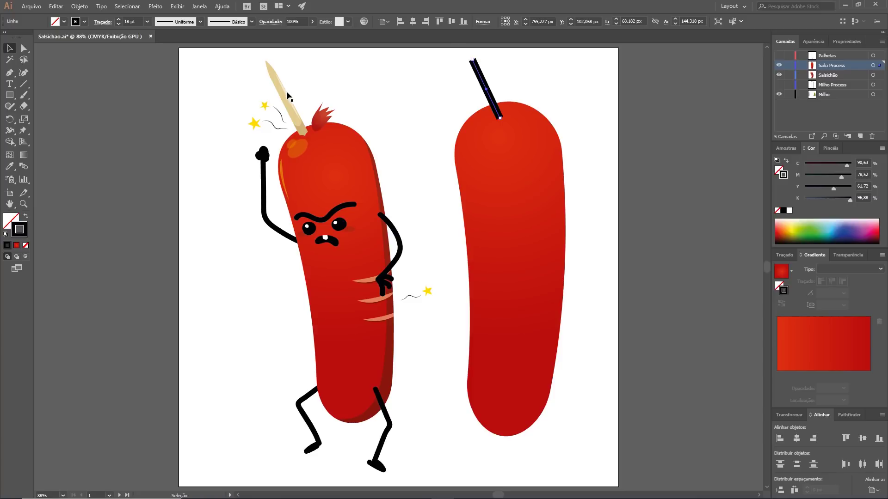
pyautogui.click(200, 22)
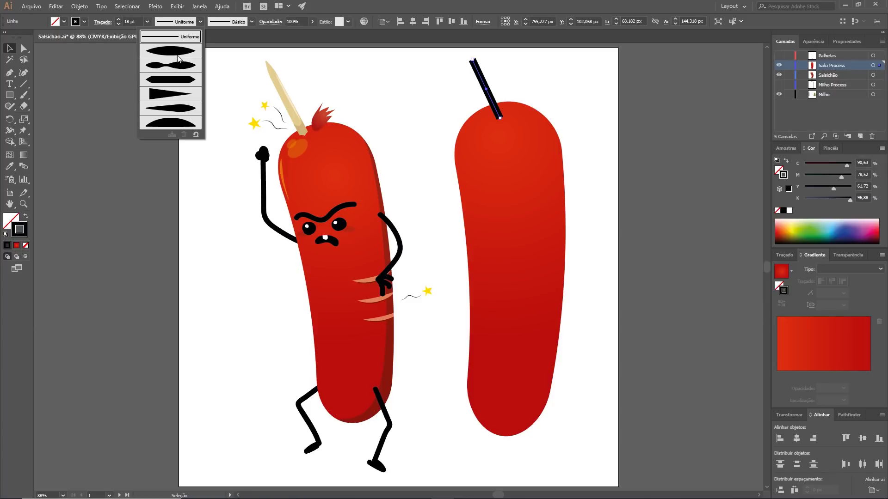
pyautogui.click(172, 82)
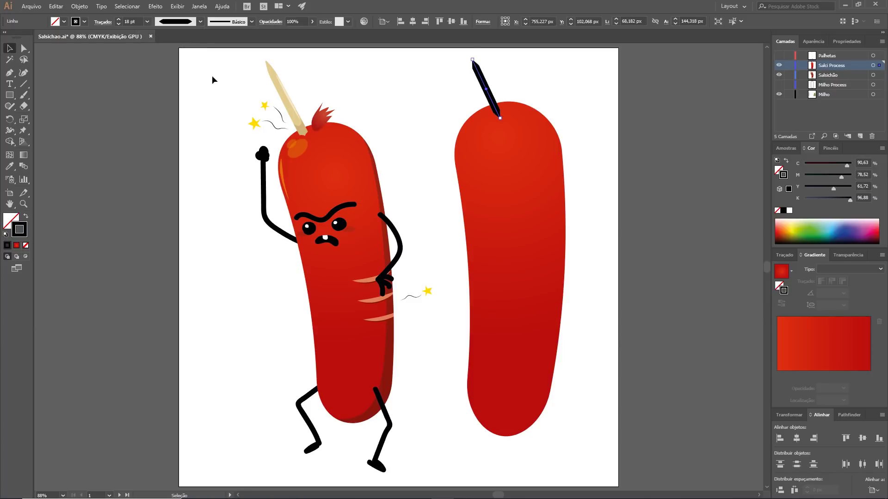
pyautogui.click(437, 79)
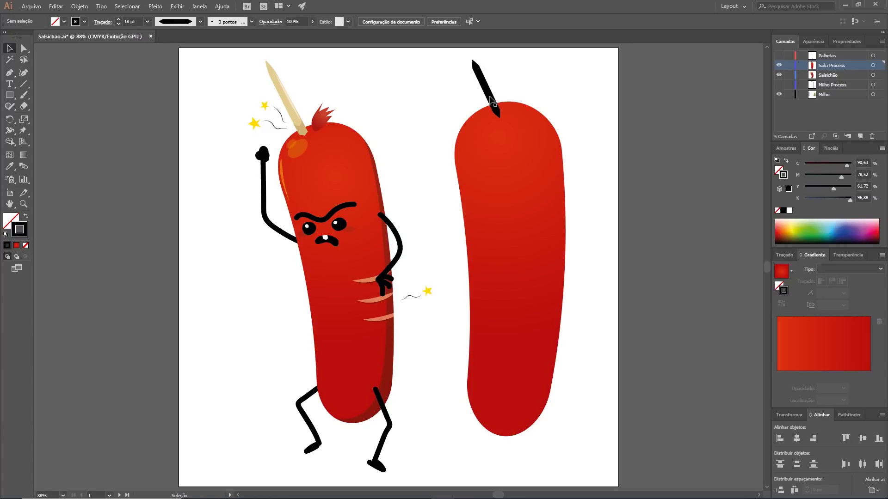
# - Zoom in to compare the new stick with the finished character's, then select it
pyautogui.moveTo(238, 104); pyautogui.dragTo(343, 167)
pyautogui.press('a')
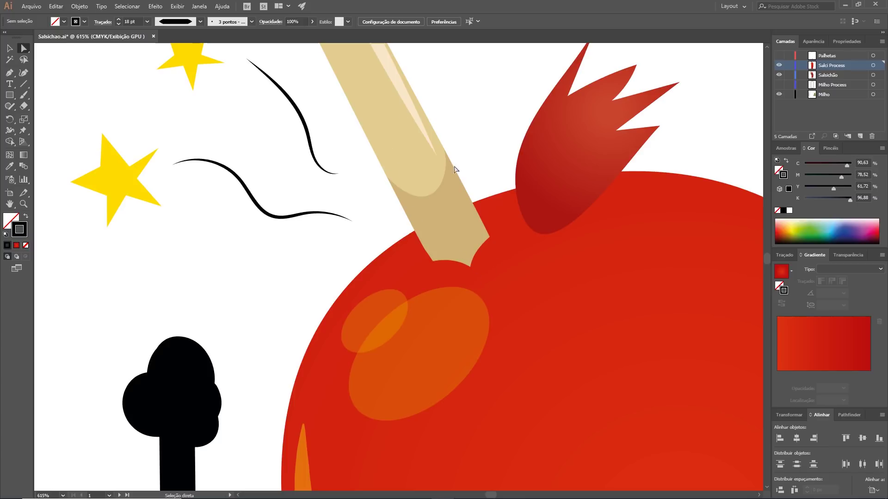
pyautogui.hotkey('ctrl', '0')
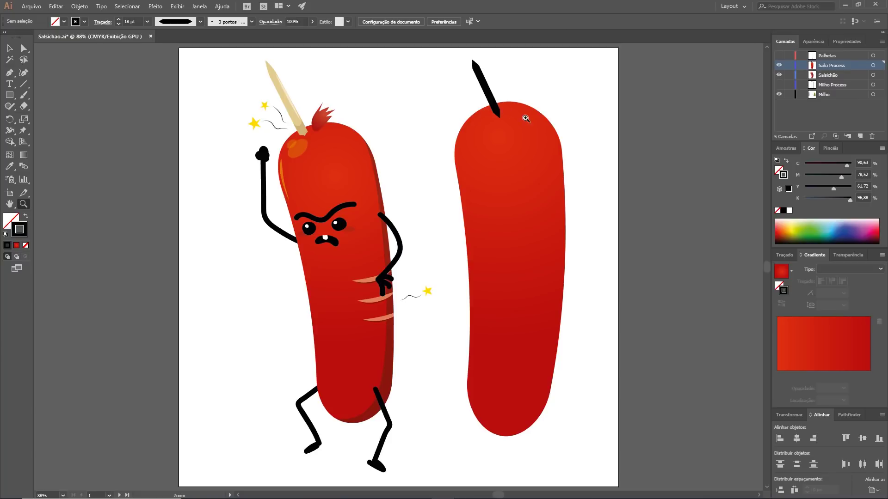
pyautogui.moveTo(487, 73); pyautogui.dragTo(646, 236)
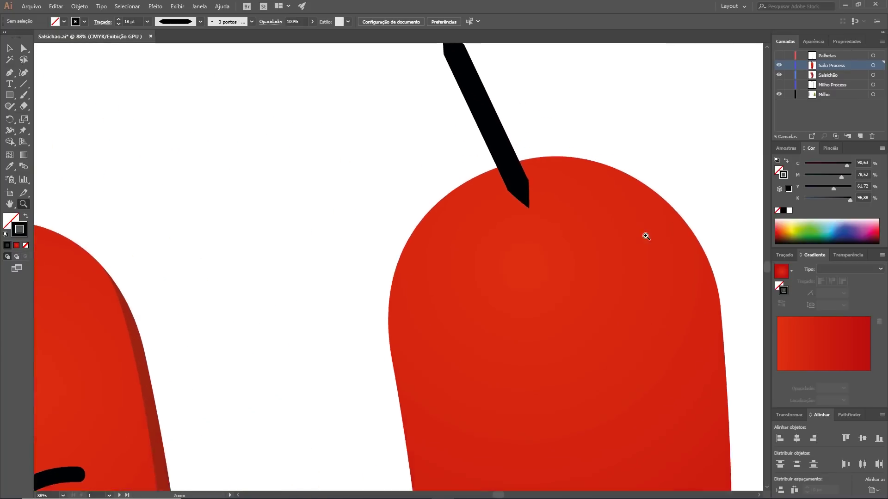
pyautogui.scroll(3, 622, 217)
pyautogui.press('v')
pyautogui.click(375, 129)
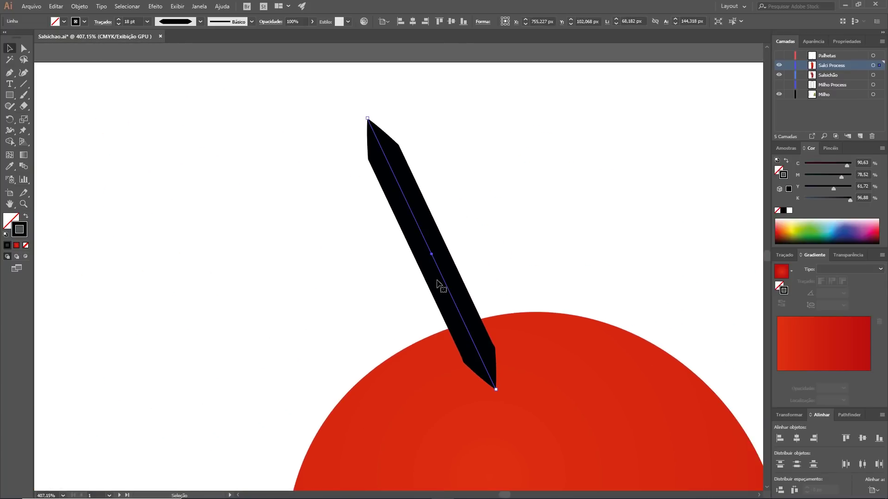
# - Expand the stick into a filled shape and erase a scooped notch into its bottom tip
pyautogui.click(79, 6)
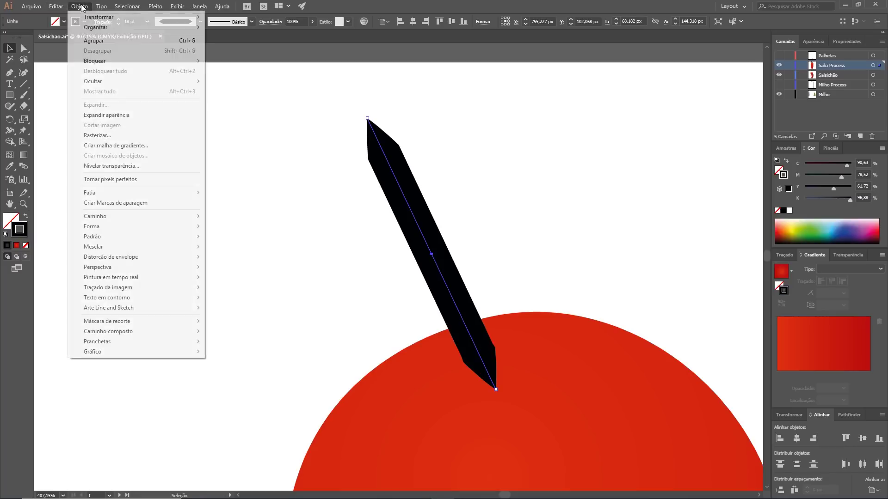
pyautogui.click(115, 119)
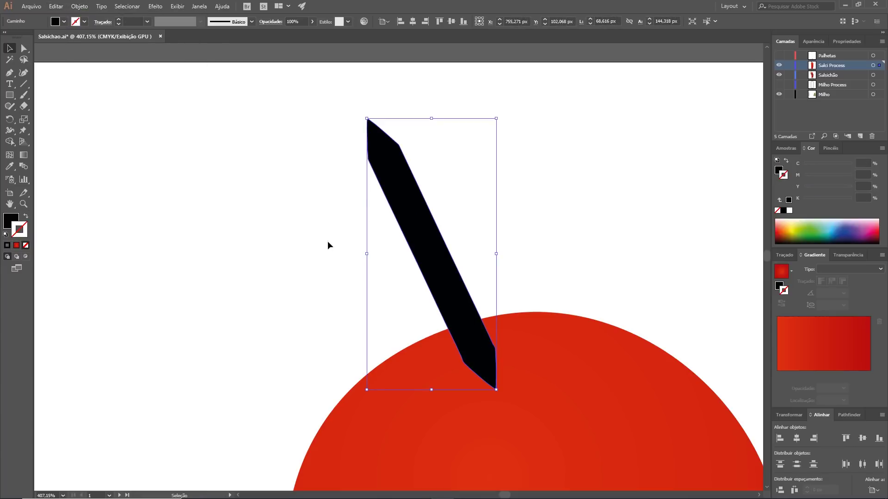
pyautogui.hotkey('shift', 'e')
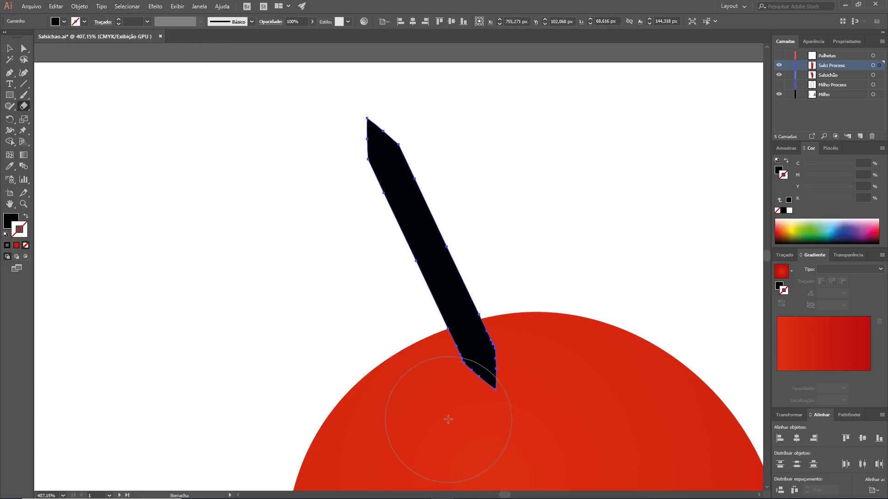
pyautogui.press('[')
pyautogui.press('[')
pyautogui.press('[')
pyautogui.press('[')
pyautogui.press('[')
pyautogui.press('[')
pyautogui.press('[')
pyautogui.press('[')
pyautogui.press('[')
pyautogui.moveTo(451, 384); pyautogui.dragTo(515, 387)
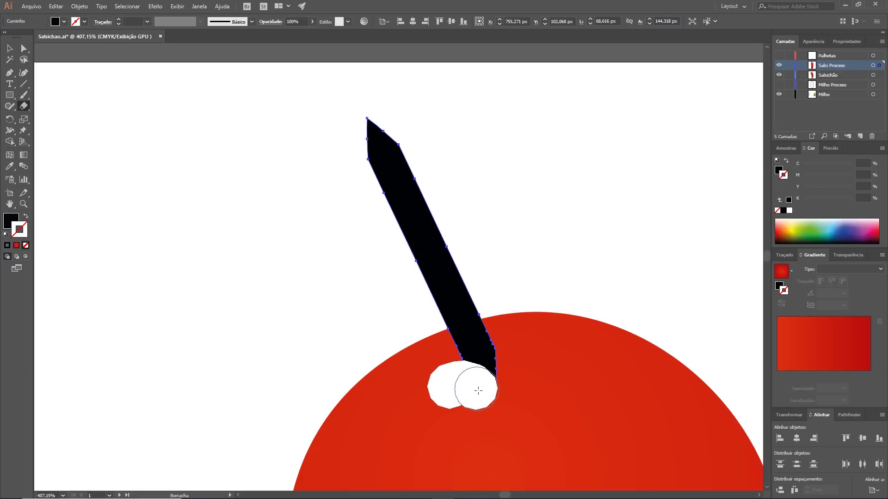
pyautogui.moveTo(543, 351); pyautogui.dragTo(490, 391)
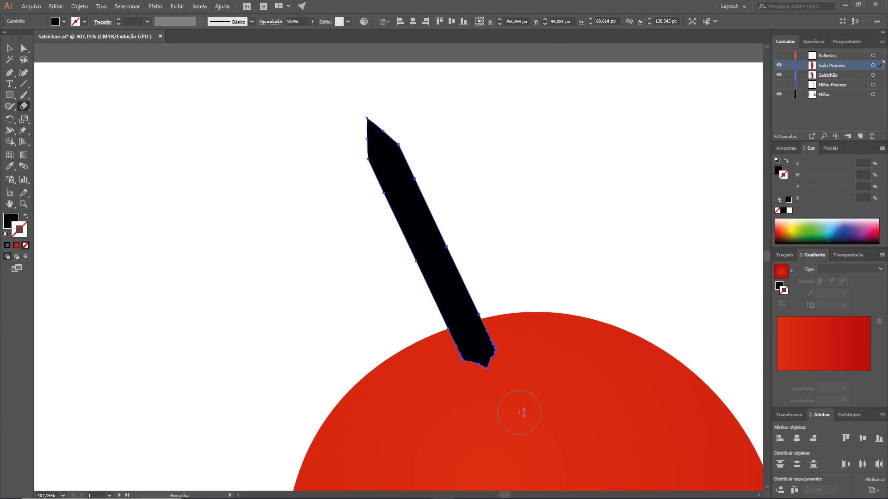
pyautogui.press('a')
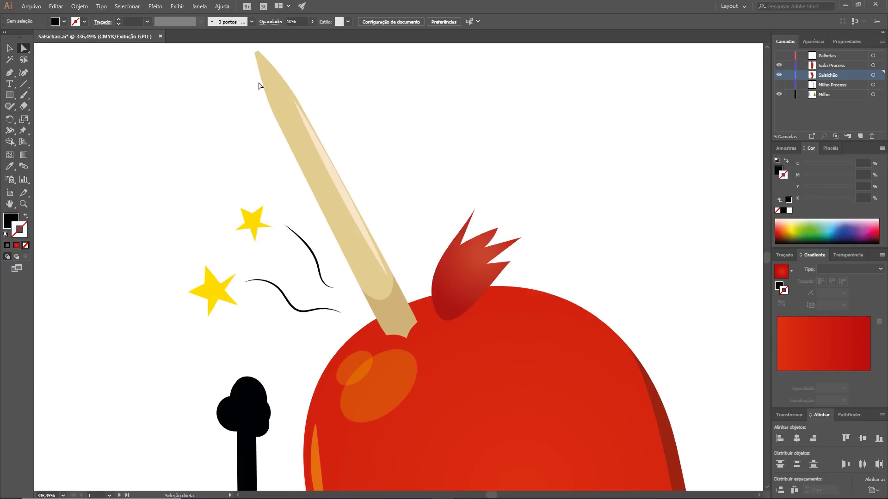
# - Inspect the tan stick's dark base and highlight line, leaving its width profile unchanged
pyautogui.click(393, 314)
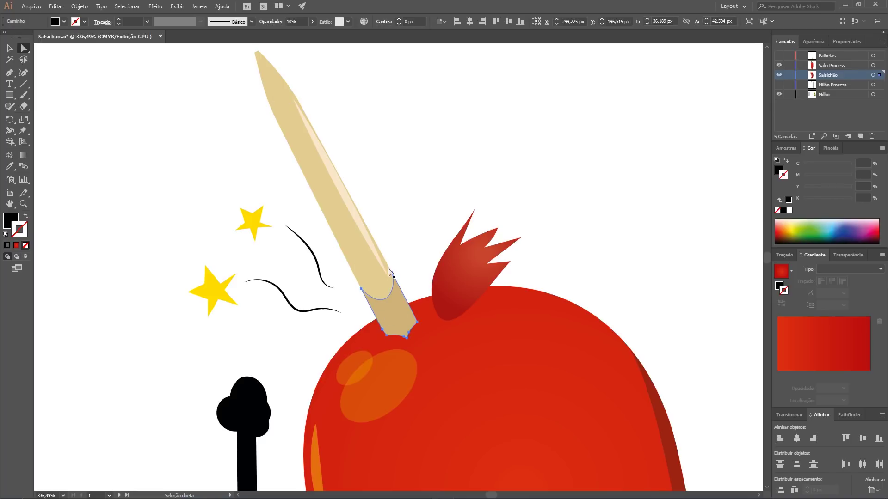
pyautogui.press('x')
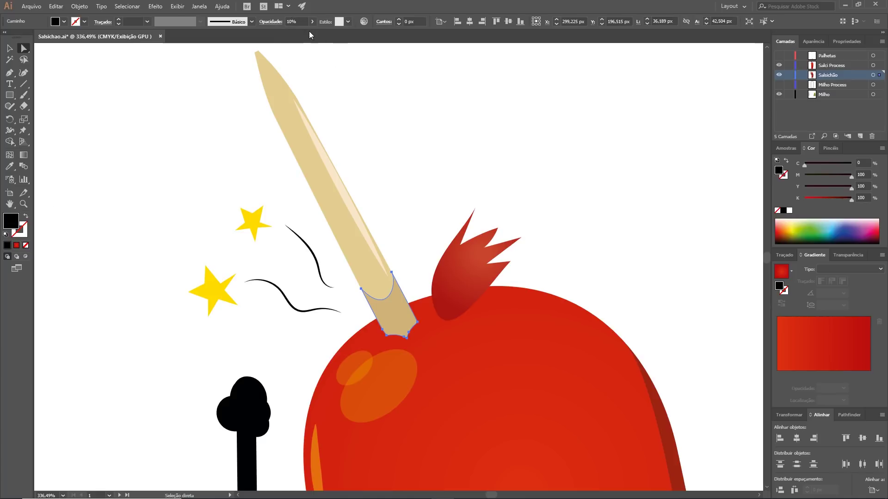
pyautogui.click(312, 121)
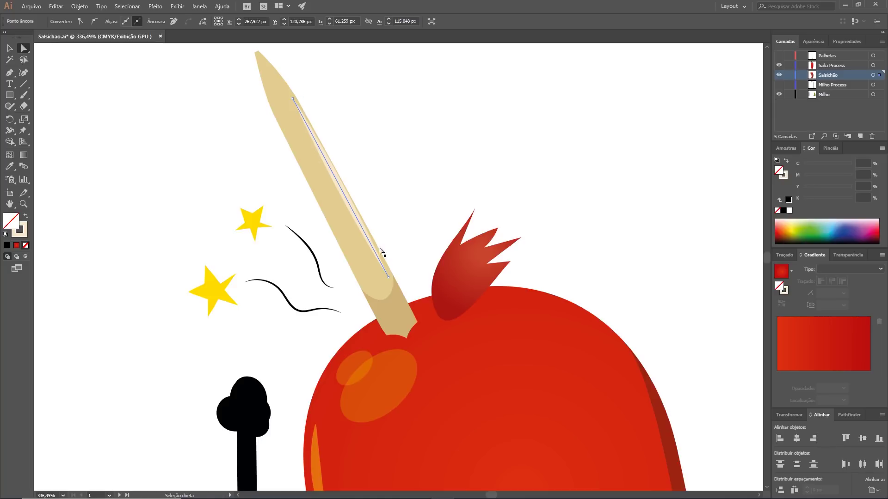
pyautogui.click(9, 48)
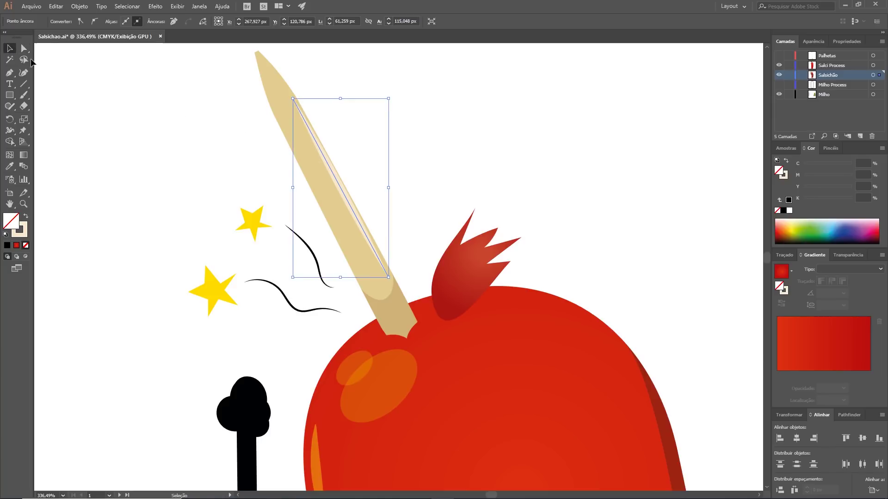
pyautogui.click(343, 166)
pyautogui.click(327, 164)
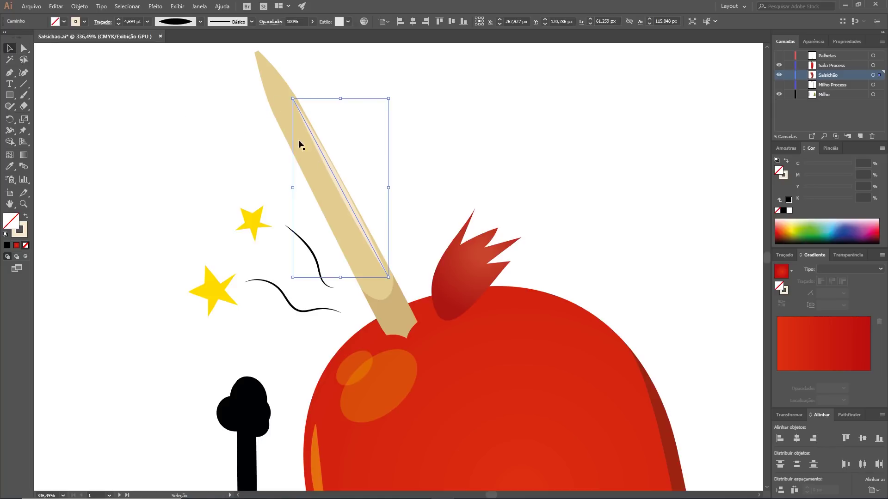
pyautogui.click(175, 21)
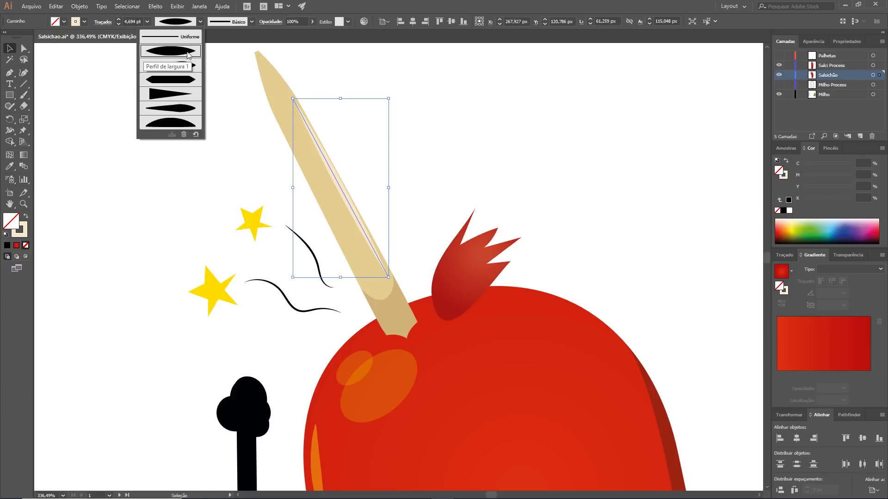
pyautogui.click(463, 163)
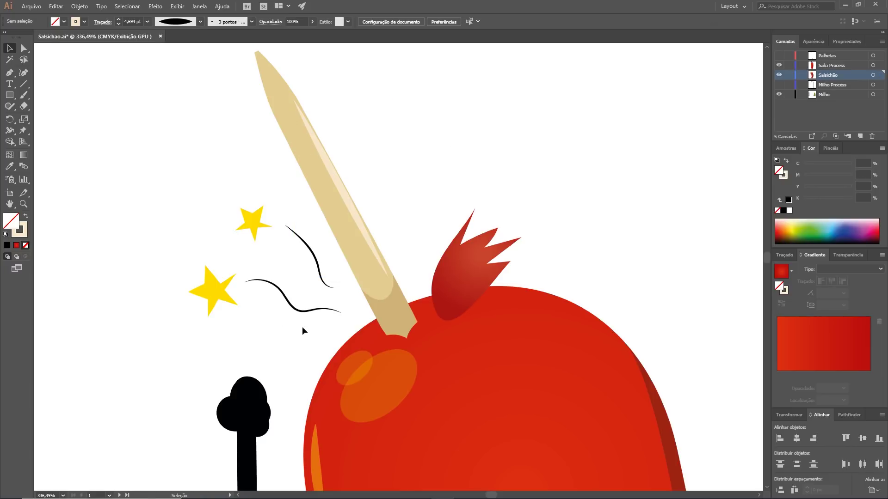
# - Give both black motion curves the tapered ellipse width profile, then check the red tuft
pyautogui.click(304, 245)
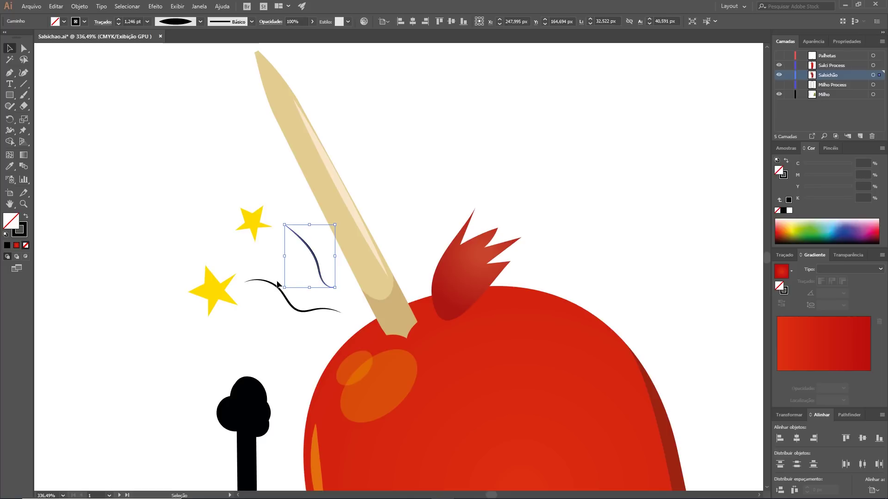
pyautogui.click(314, 326)
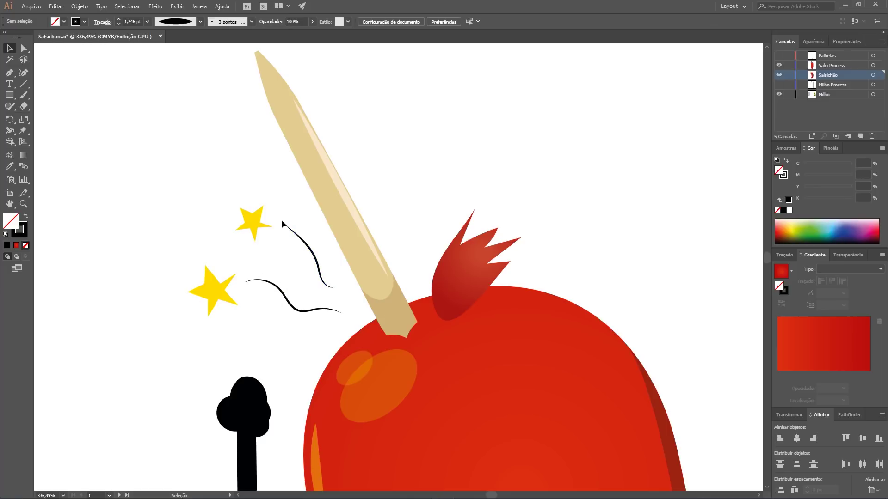
pyautogui.moveTo(280, 222); pyautogui.dragTo(300, 308)
pyautogui.click(200, 21)
pyautogui.click(416, 134)
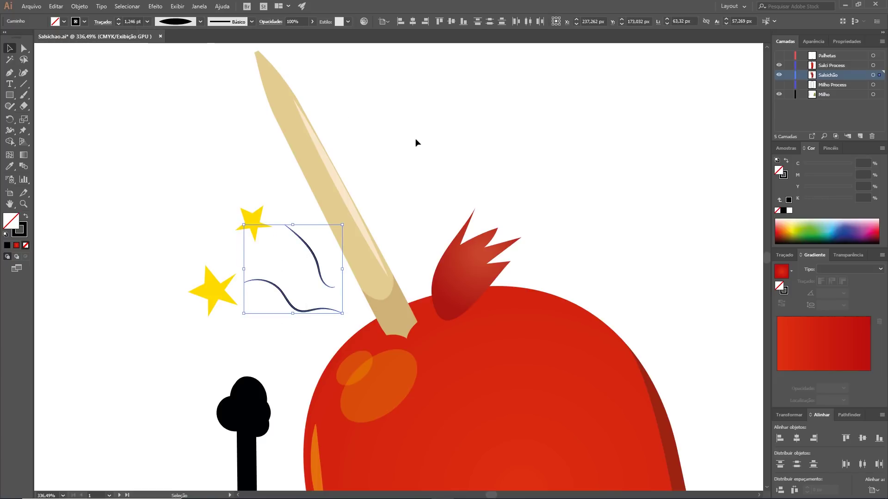
pyautogui.click(195, 187)
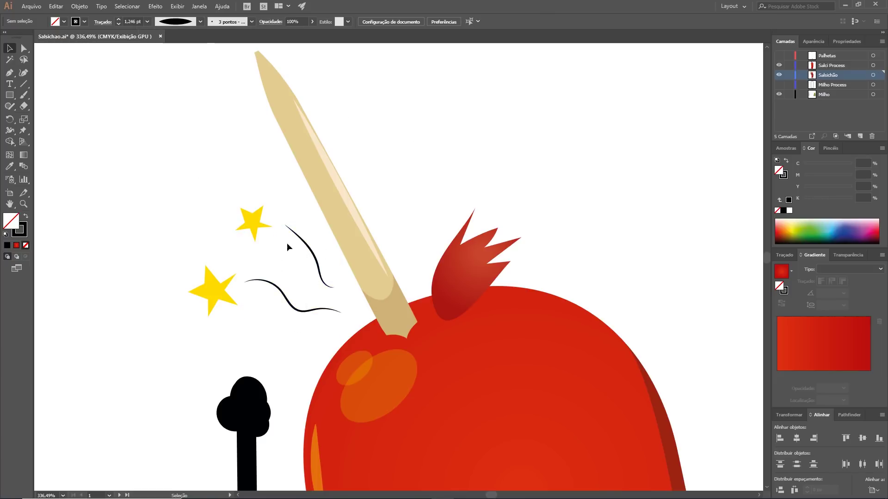
pyautogui.hscroll(2, 485, 343)
pyautogui.click(416, 273)
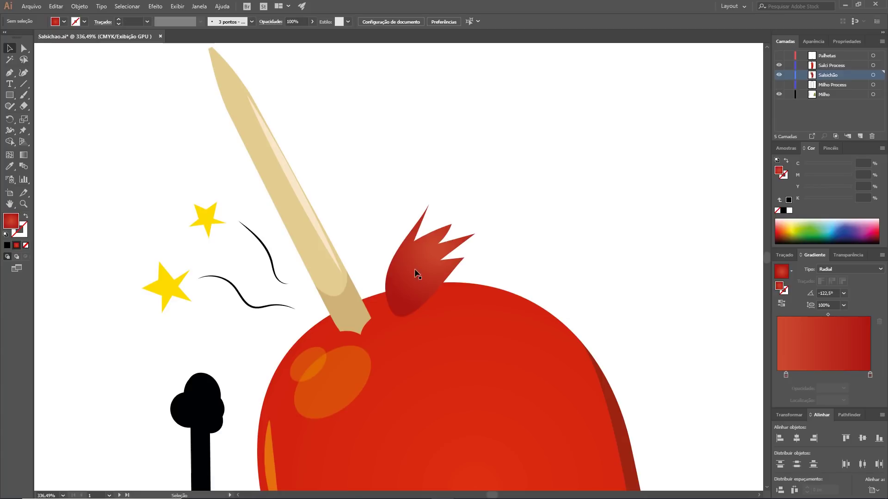
pyautogui.click(530, 219)
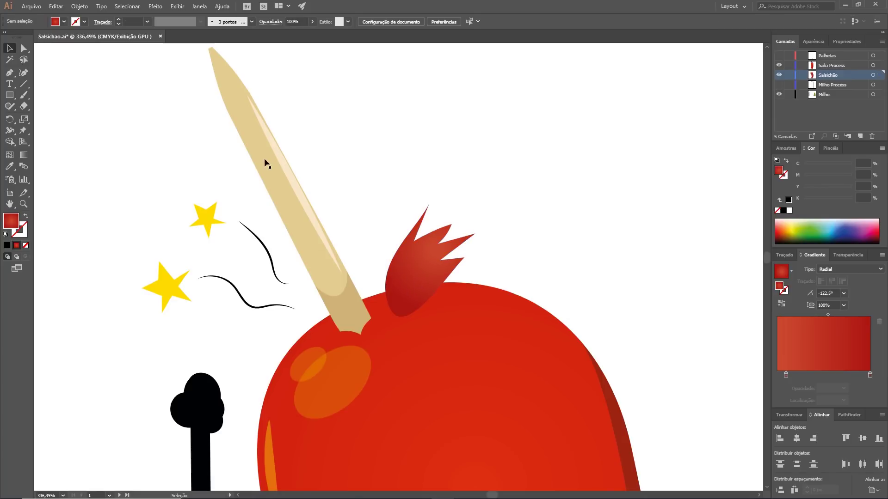
# - Draw a trial tuft with the Pencil, delete it, and zoom to fit the artboard
pyautogui.click(9, 106)
pyautogui.click(51, 118)
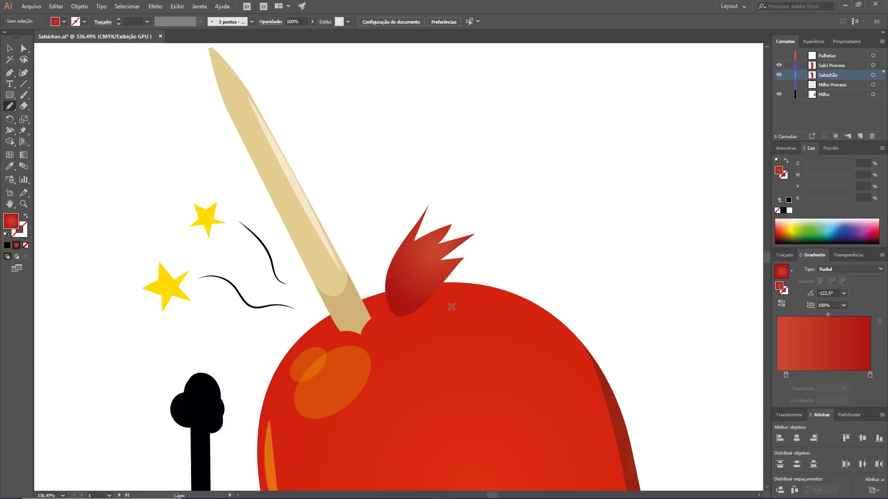
pyautogui.moveTo(493, 316)
pyautogui.mouseDown()
pyautogui.moveTo(577, 245)
pyautogui.moveTo(527, 214)
pyautogui.moveTo(501, 247)
pyautogui.moveTo(484, 300)
pyautogui.mouseUp()
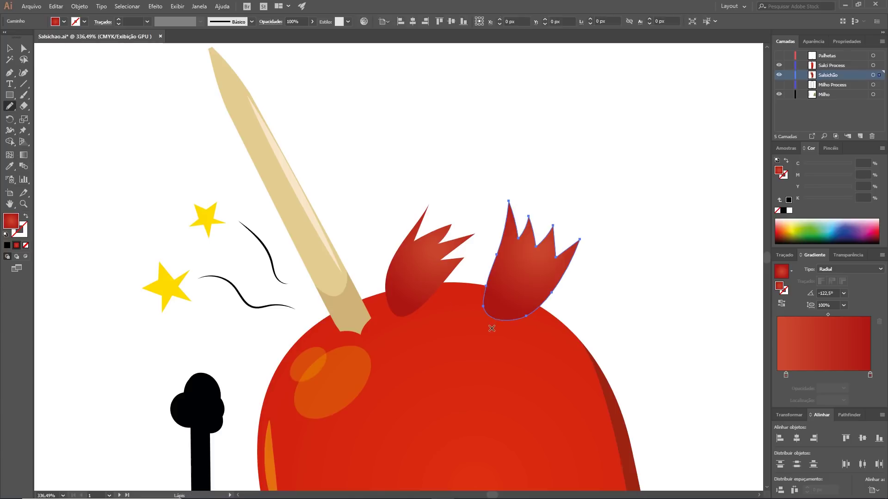
pyautogui.press('v')
pyautogui.press('Delete')
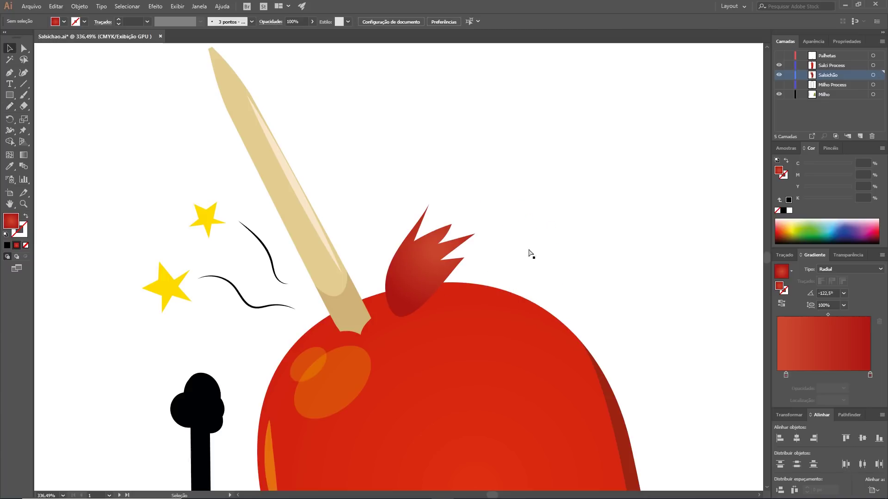
pyautogui.hotkey('ctrl', '0')
# - Zoom in on the hand and side stripes and set a salmon stroke with no fill
pyautogui.press('z')
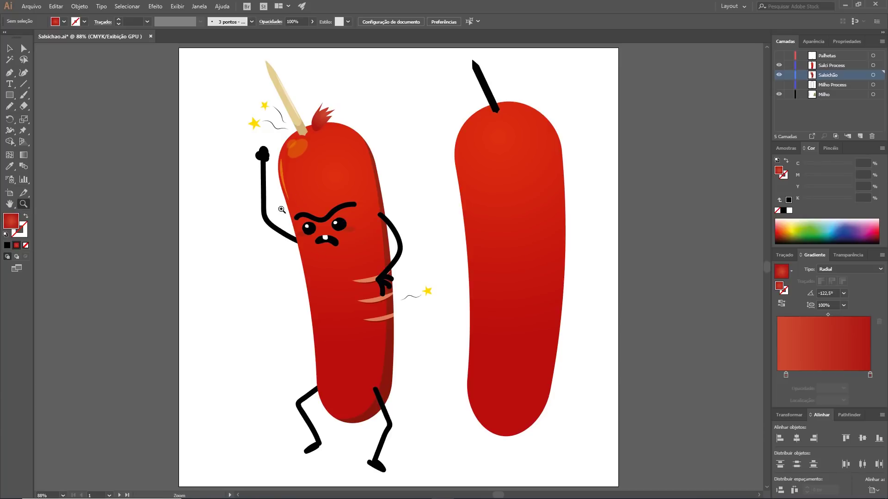
pyautogui.moveTo(375, 296); pyautogui.dragTo(421, 165)
pyautogui.press('a')
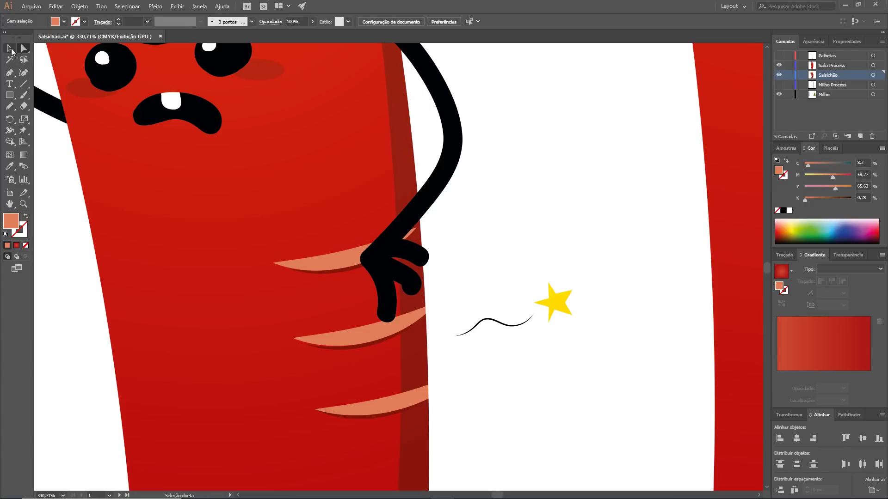
pyautogui.press('v')
pyautogui.press('p')
pyautogui.hotkey('shift', 'x')
pyautogui.scroll(-3, 352, 231)
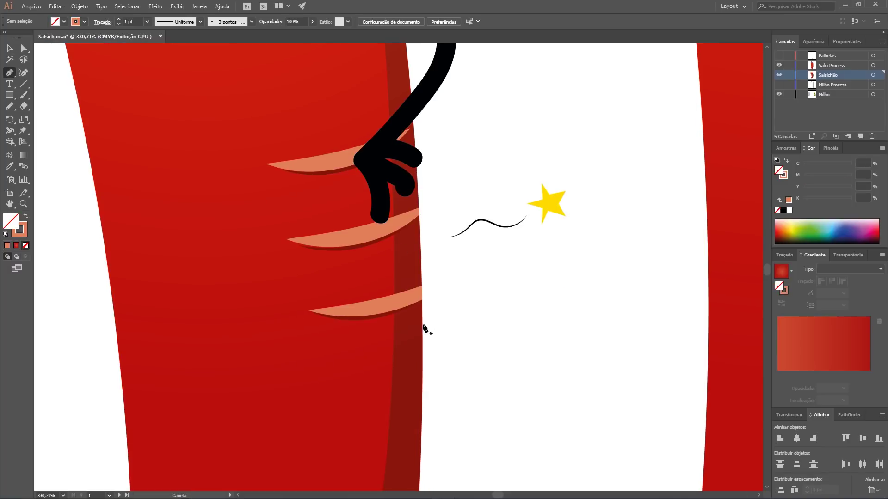
# - Draw a curved stripe below the others, thickened to 6 pt with the ellipse width profile
pyautogui.moveTo(423, 334); pyautogui.dragTo(416, 337)
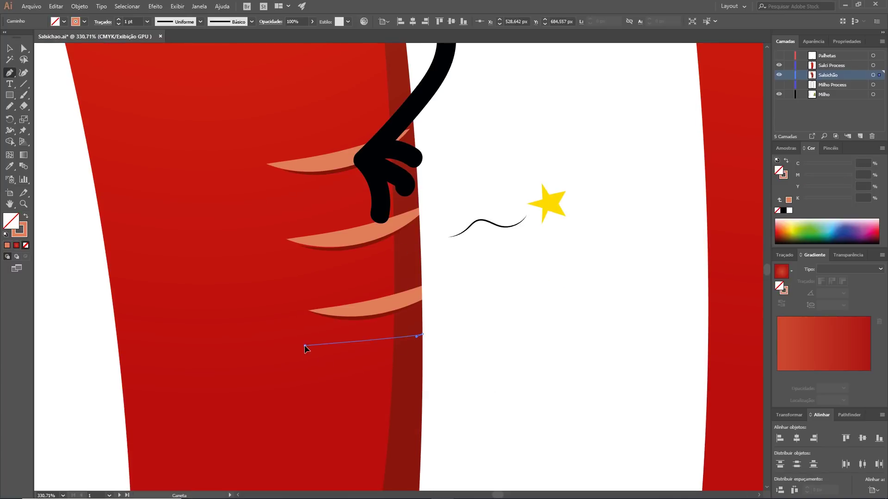
pyautogui.moveTo(304, 345); pyautogui.dragTo(263, 334)
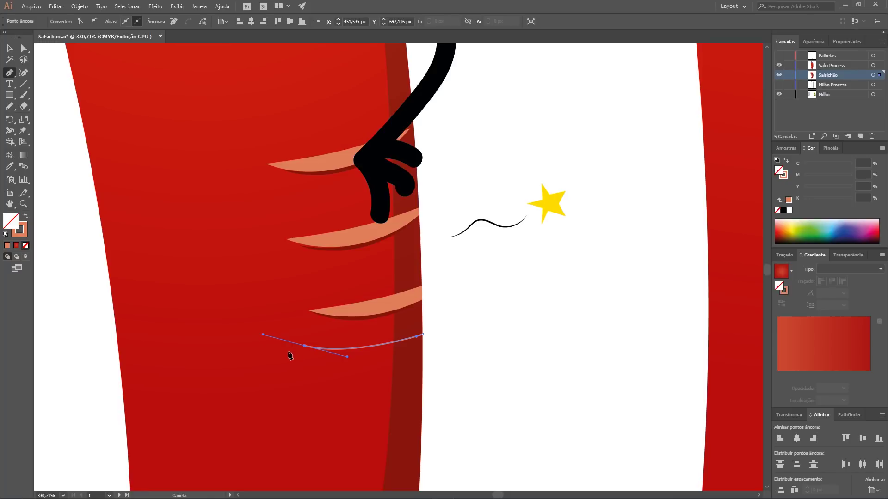
pyautogui.press('v')
pyautogui.click(118, 19)
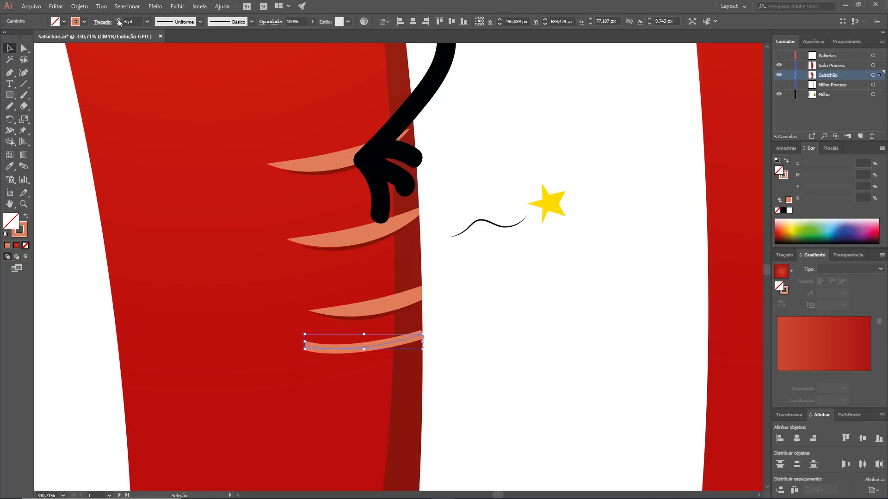
pyautogui.click(200, 21)
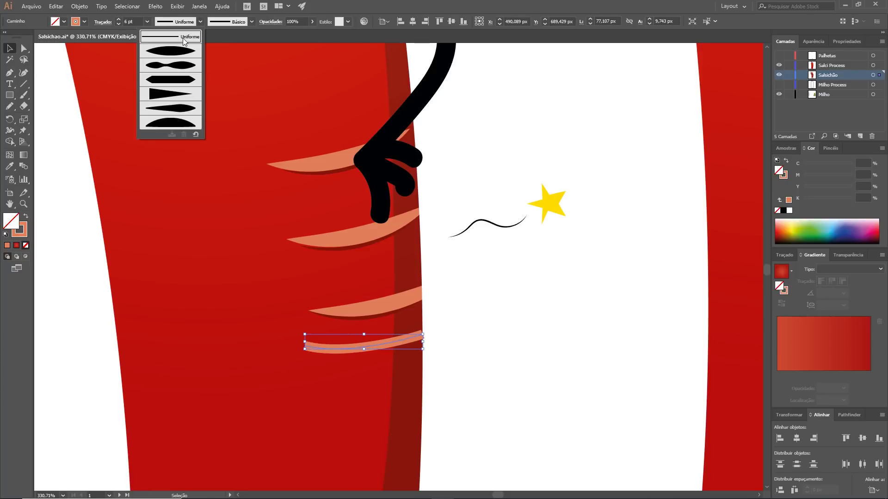
pyautogui.click(176, 55)
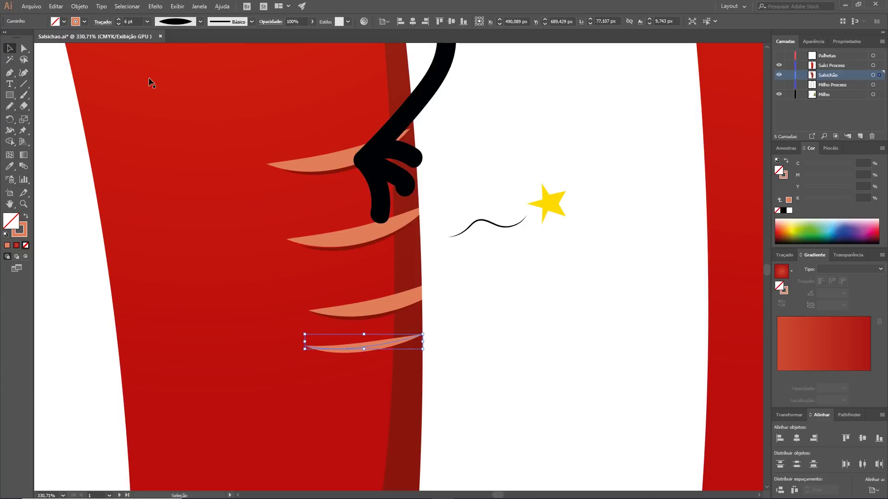
pyautogui.click(201, 22)
pyautogui.click(350, 253)
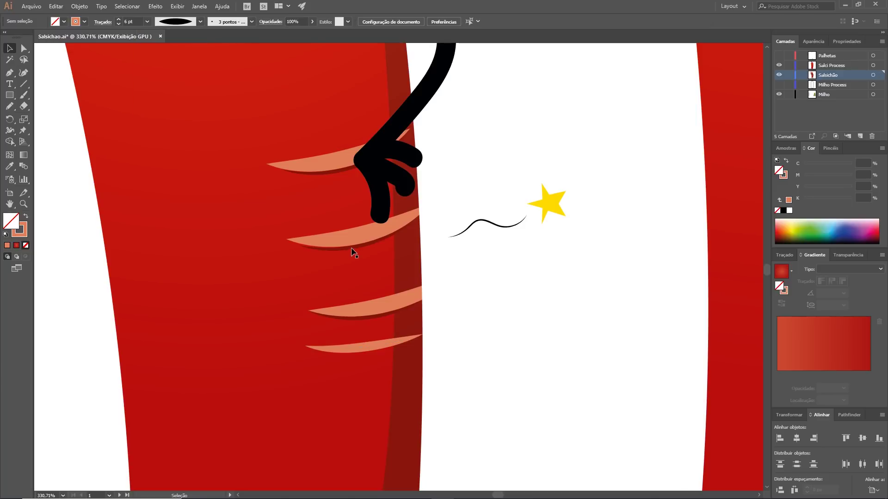
# - Expand the new bottom stripe's appearance so its stroke becomes a solid filled shape
pyautogui.scroll(5, 284, 267)
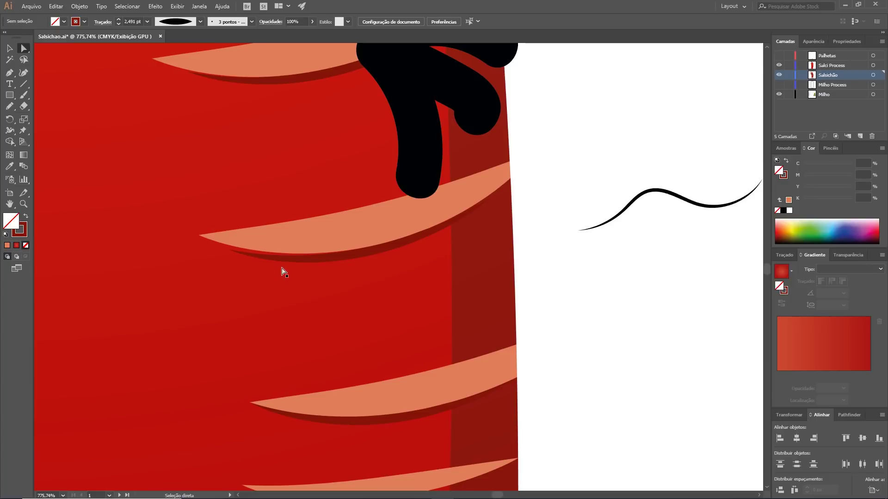
pyautogui.press('a')
pyautogui.click(304, 258)
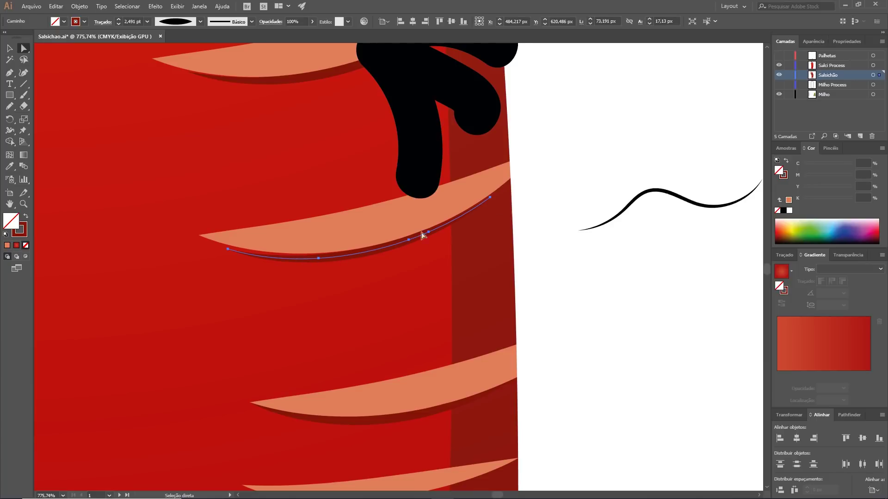
pyautogui.click(564, 175)
pyautogui.press('v')
pyautogui.scroll(-3, 509, 277)
pyautogui.click(450, 380)
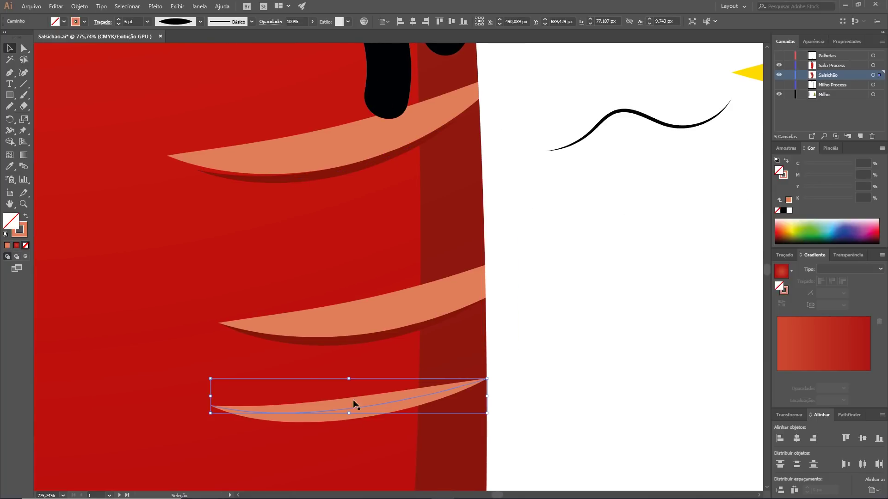
pyautogui.click(79, 7)
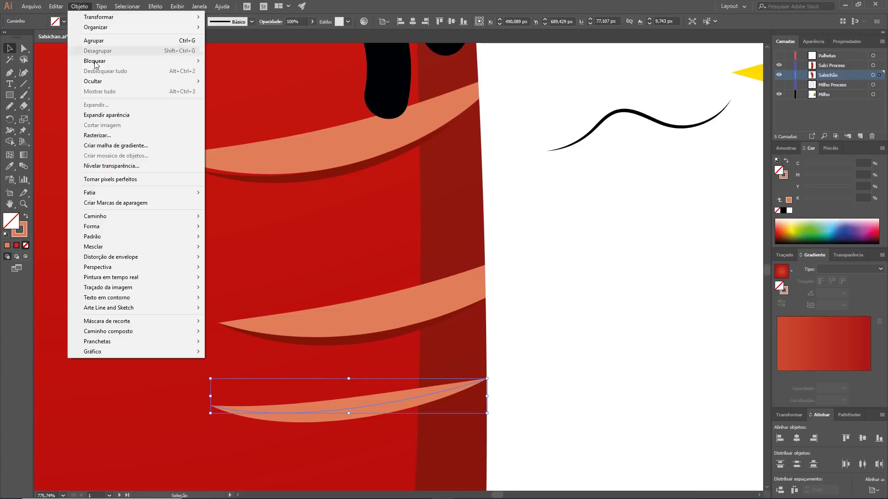
pyautogui.click(106, 114)
# - Add a copy of the stripe with the upper stripes' dark-red stroke and a tapered width profile
pyautogui.press('a')
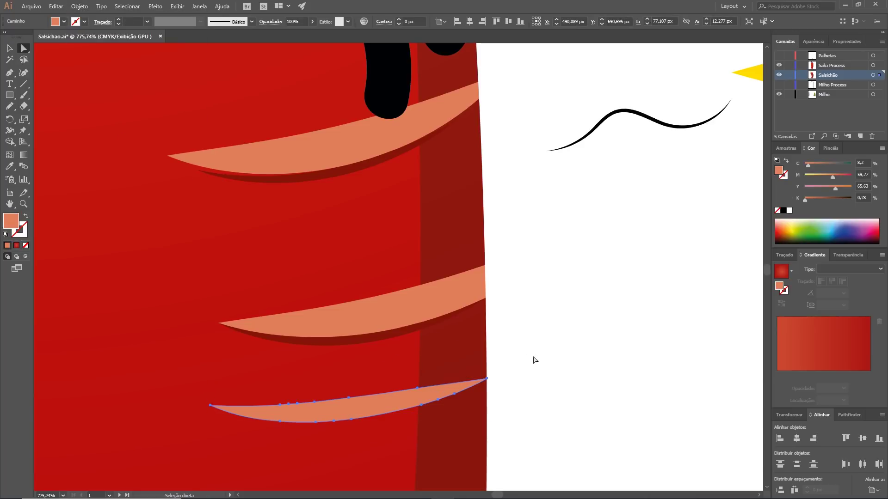
pyautogui.click(479, 384)
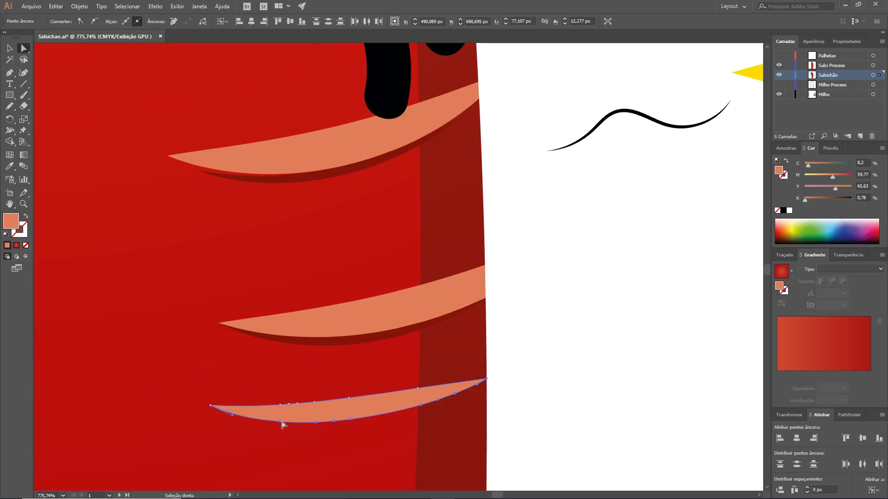
pyautogui.press('ctrl')
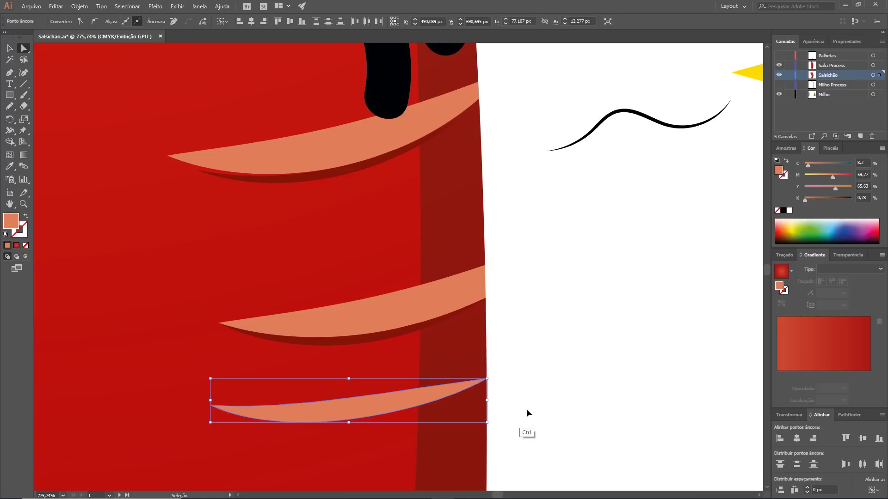
pyautogui.keyDown('ctrl'); pyautogui.click(523, 406); pyautogui.keyUp('ctrl')
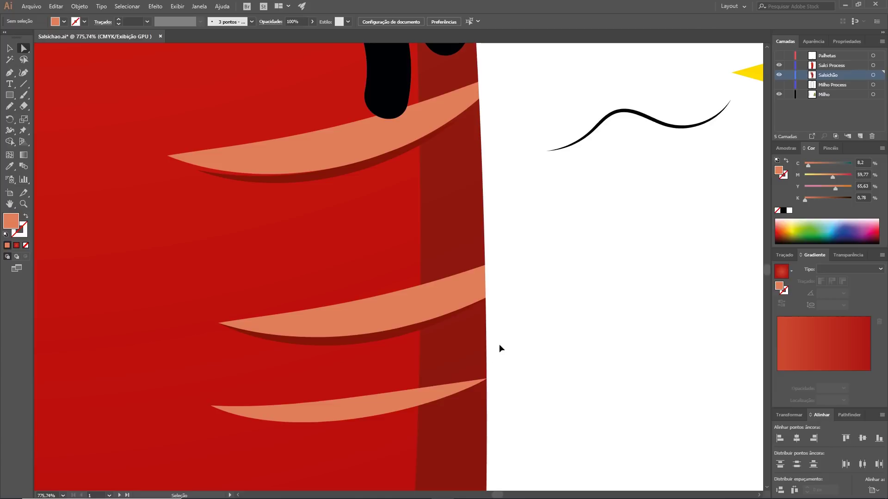
pyautogui.hotkey('ctrl', 'z')
pyautogui.press('i')
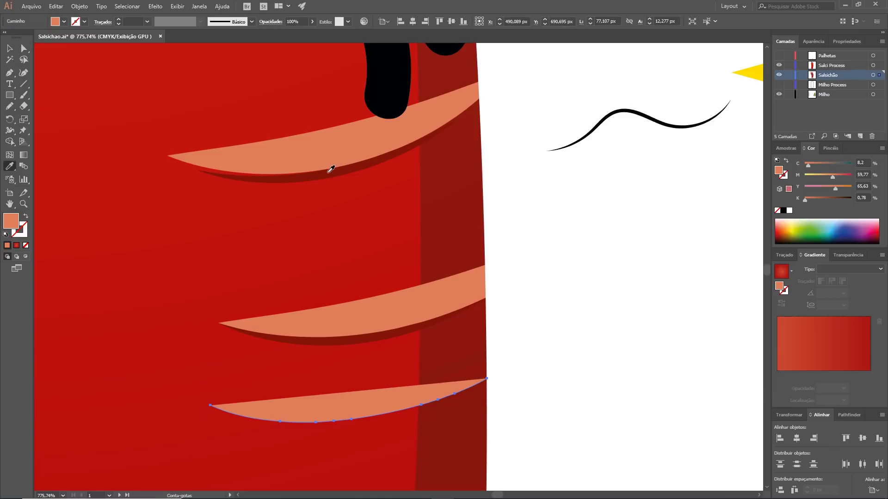
pyautogui.click(347, 170)
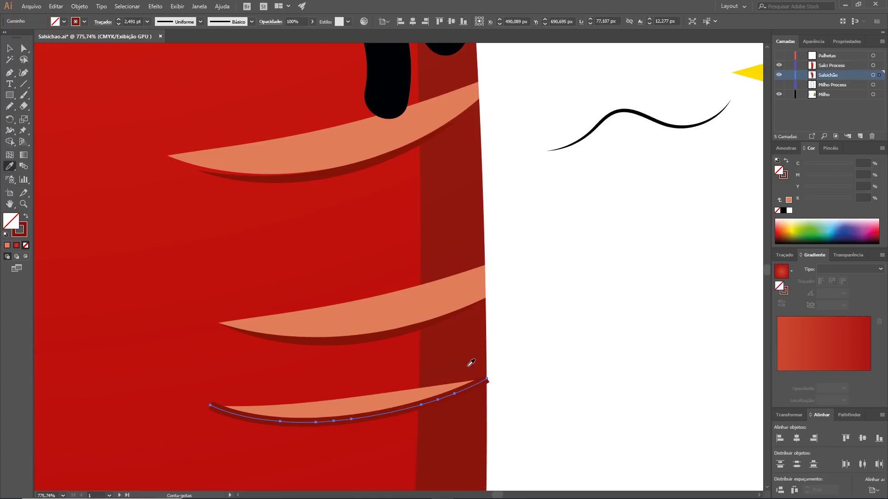
pyautogui.press('v')
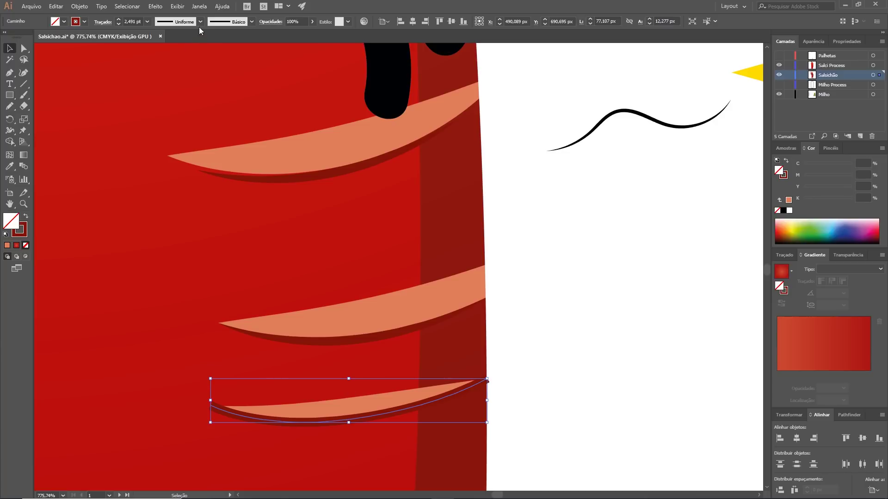
pyautogui.click(200, 22)
pyautogui.click(176, 53)
# - Move the finished bottom stripe lower on the sausage
pyautogui.click(573, 330)
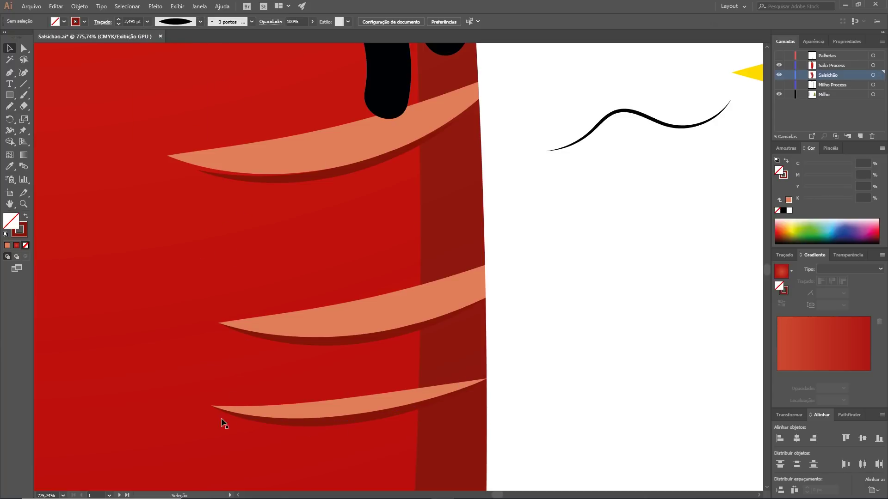
pyautogui.click(348, 409)
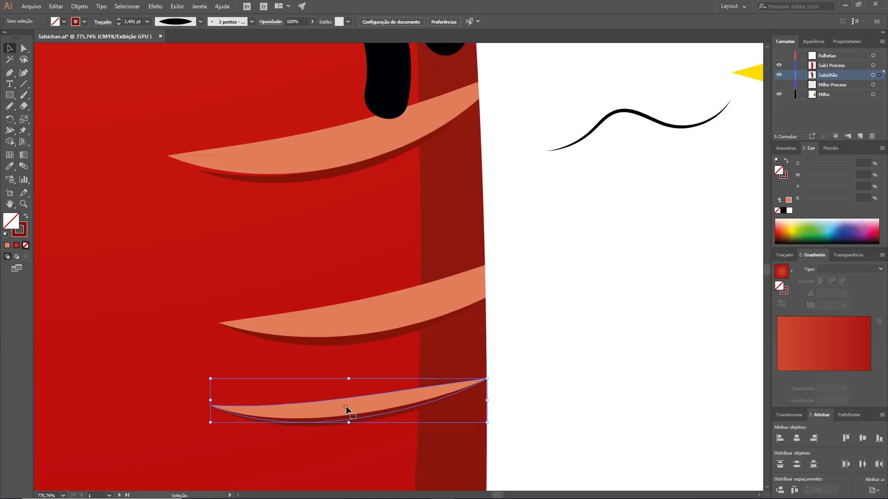
pyautogui.click(557, 386)
pyautogui.scroll(-3, 385, 435)
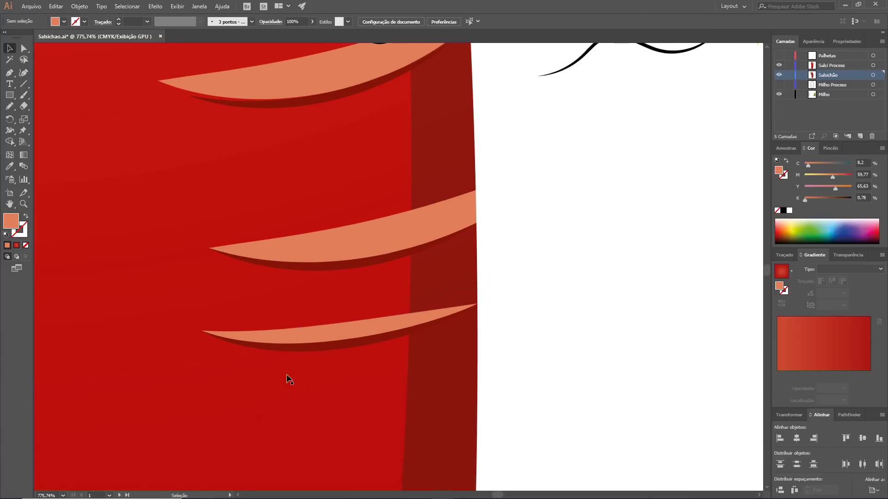
pyautogui.click(354, 345)
pyautogui.moveTo(368, 326); pyautogui.dragTo(368, 368)
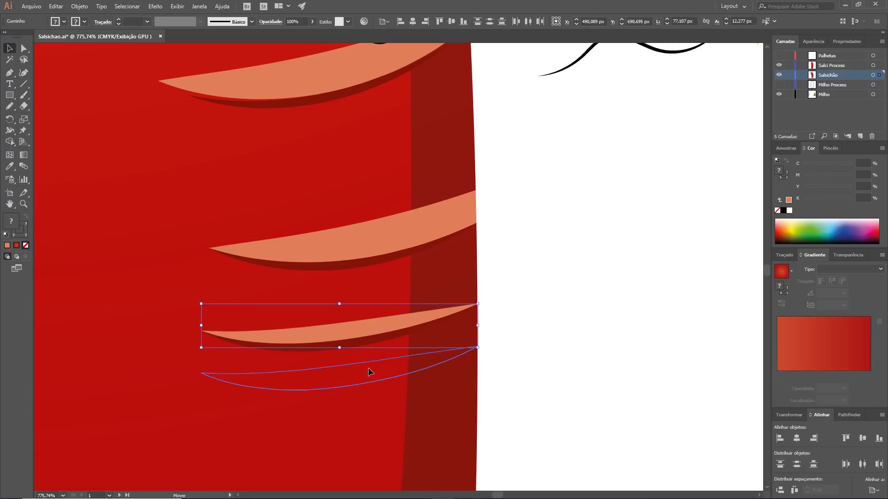
pyautogui.click(534, 365)
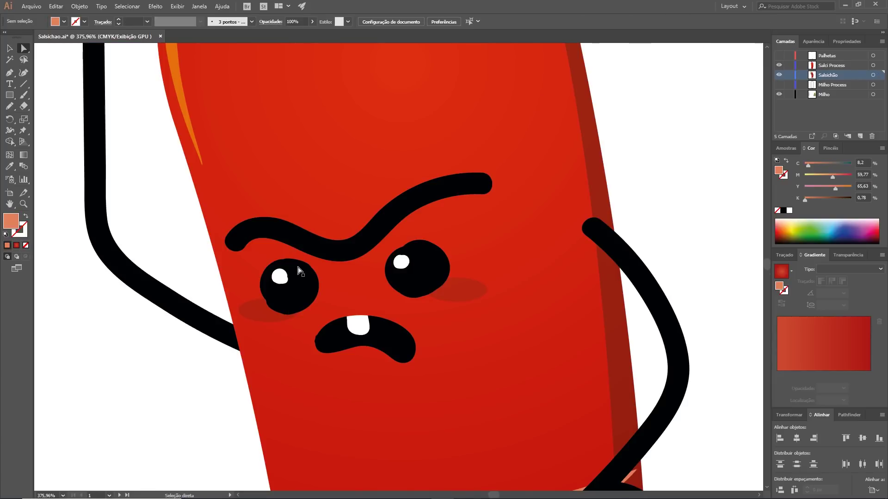
pyautogui.click(305, 292)
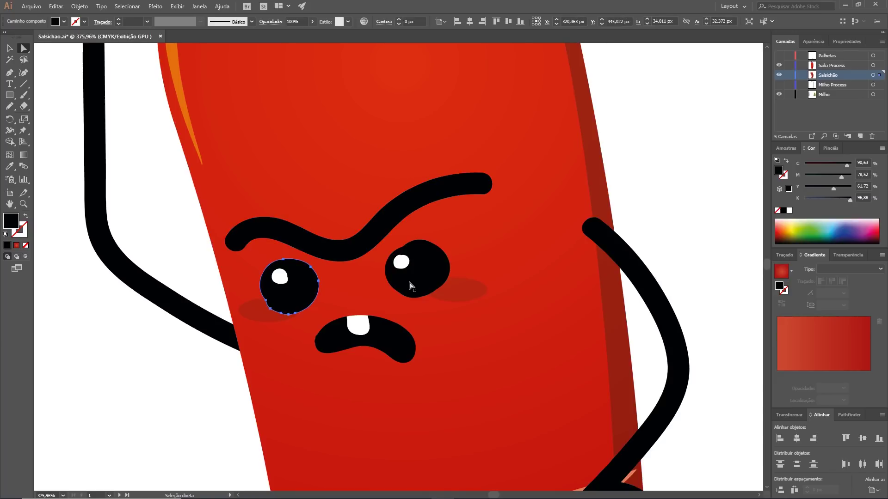
# - Paint a wavy angry brow across the sausage with a smaller Blob Brush
pyautogui.moveTo(604, 297); pyautogui.dragTo(264, 301)
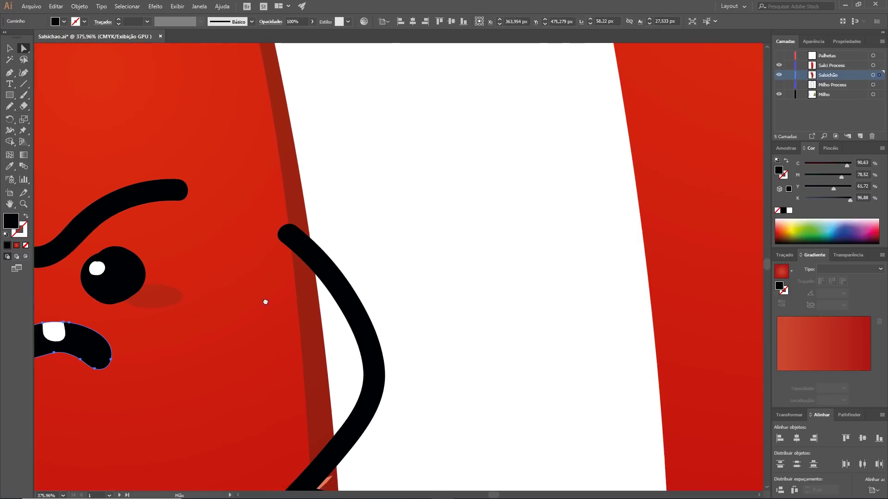
pyautogui.moveTo(566, 263)
pyautogui.mouseDown()
pyautogui.moveTo(418, 263)
pyautogui.moveTo(139, 313)
pyautogui.mouseUp()
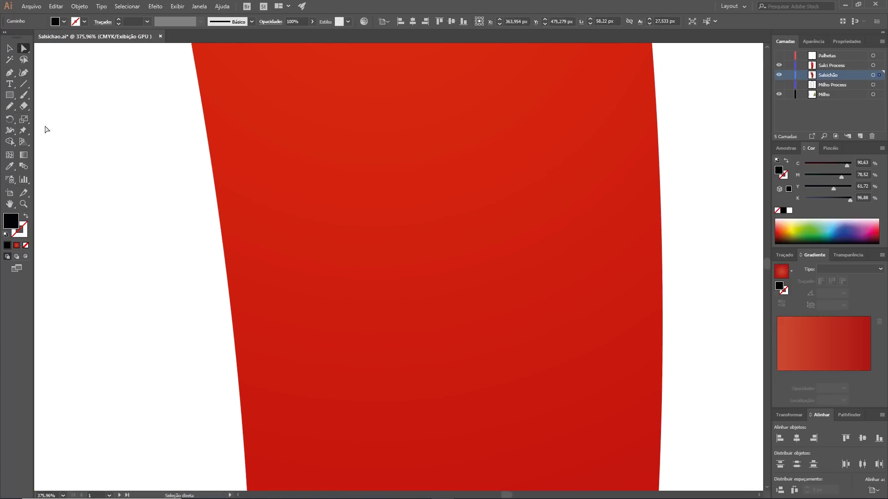
pyautogui.click(24, 95)
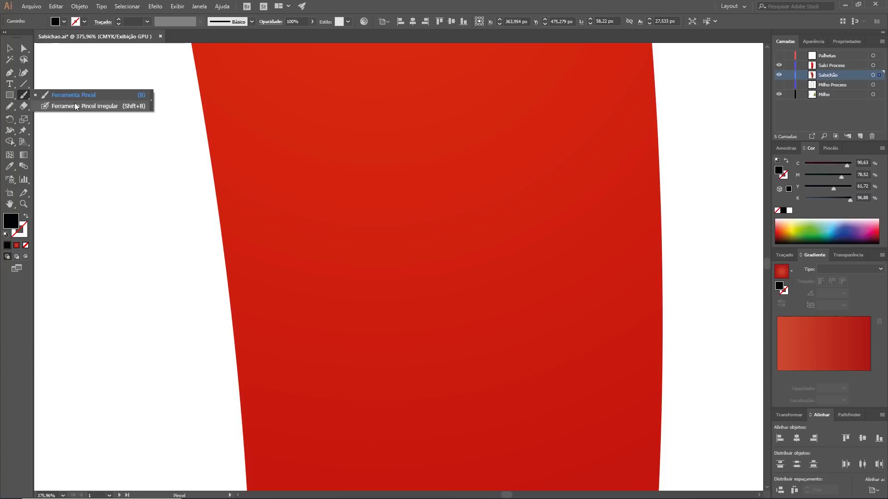
pyautogui.click(107, 105)
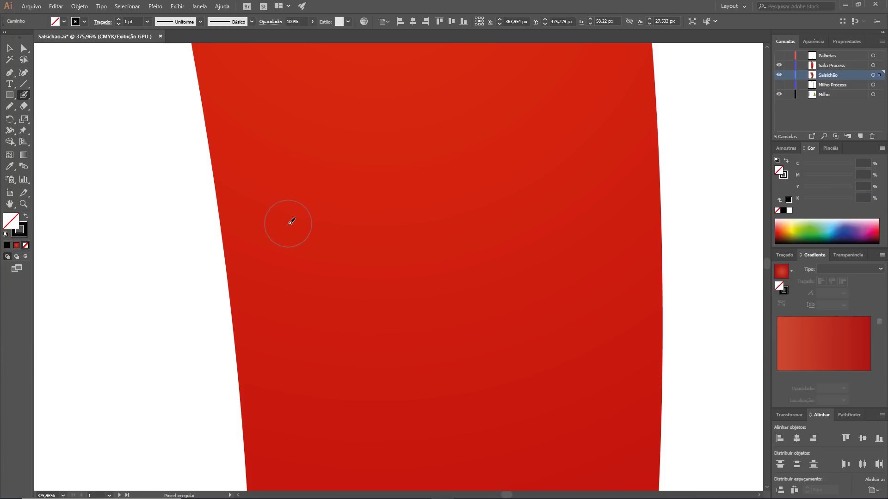
pyautogui.press('[')
pyautogui.press('[')
pyautogui.press('[')
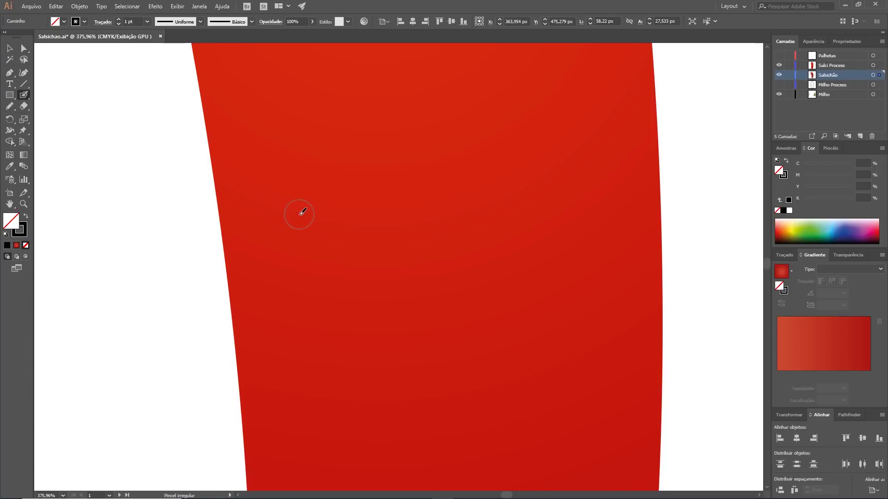
pyautogui.moveTo(300, 214)
pyautogui.mouseDown()
pyautogui.moveTo(347, 224)
pyautogui.moveTo(550, 187)
pyautogui.mouseUp()
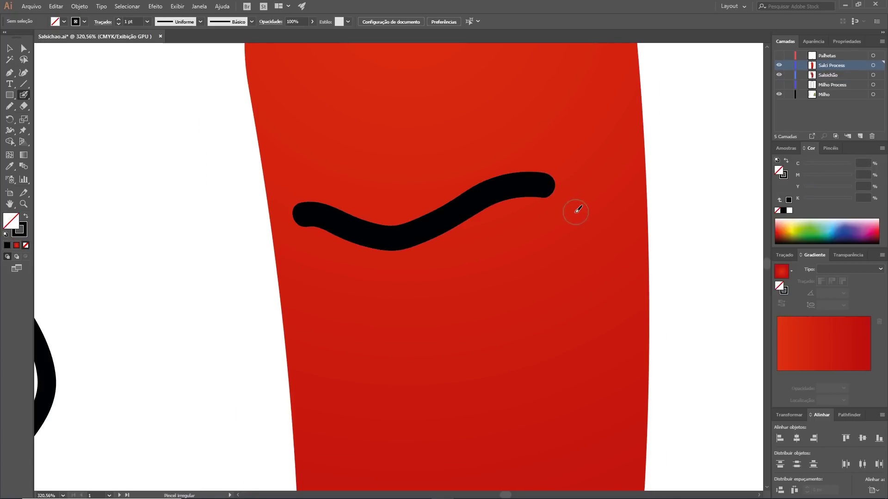
# - Paint two black eyes with white highlights and a white tooth at the mouth
pyautogui.moveTo(337, 287)
pyautogui.mouseDown()
pyautogui.moveTo(326, 281)
pyautogui.moveTo(341, 285)
pyautogui.mouseUp()
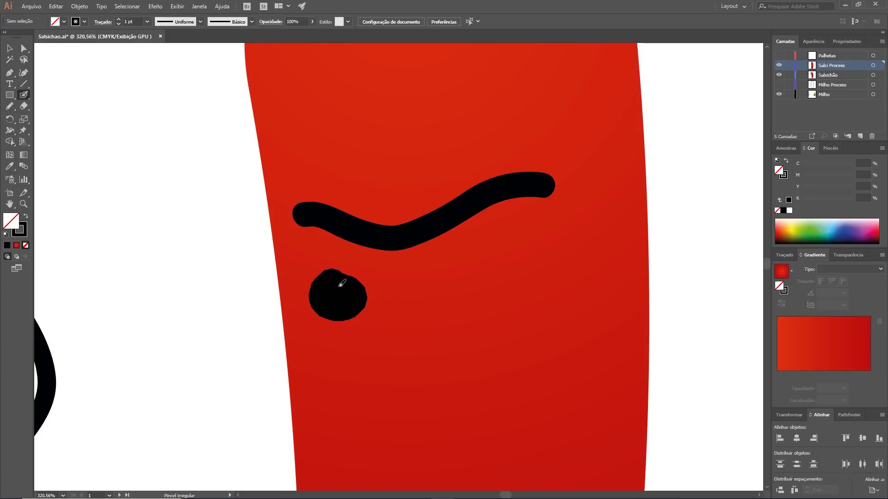
pyautogui.moveTo(472, 275)
pyautogui.mouseDown()
pyautogui.moveTo(461, 291)
pyautogui.moveTo(499, 271)
pyautogui.mouseUp()
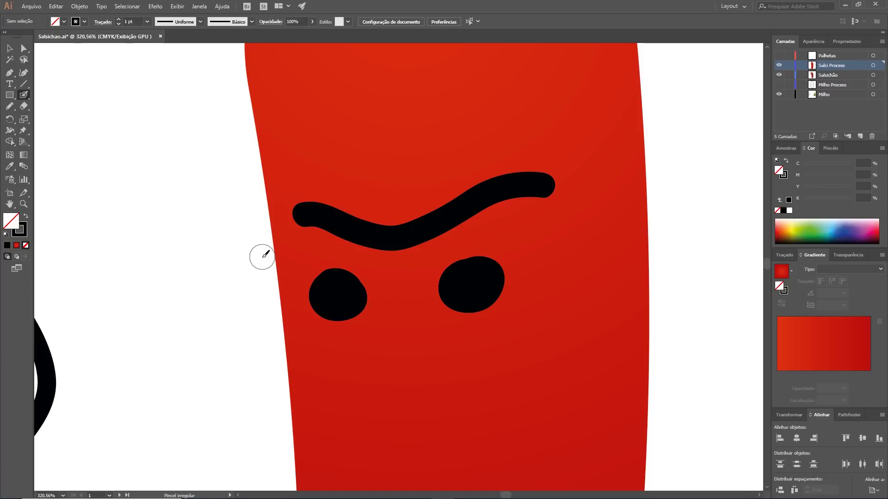
pyautogui.click(324, 222)
pyautogui.click(462, 208)
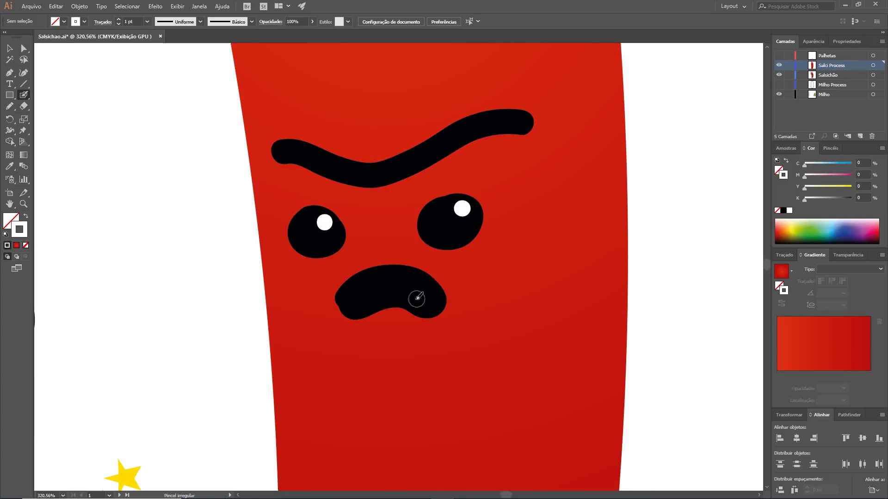
pyautogui.moveTo(371, 262); pyautogui.dragTo(375, 288)
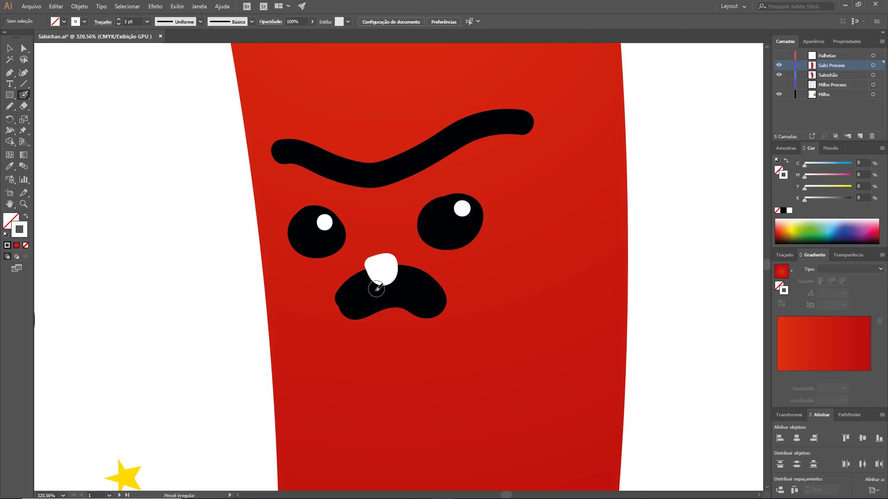
# - Zoom in on the mouth and select both the white tooth and black mouth
pyautogui.press('z')
pyautogui.moveTo(376, 303); pyautogui.dragTo(526, 322)
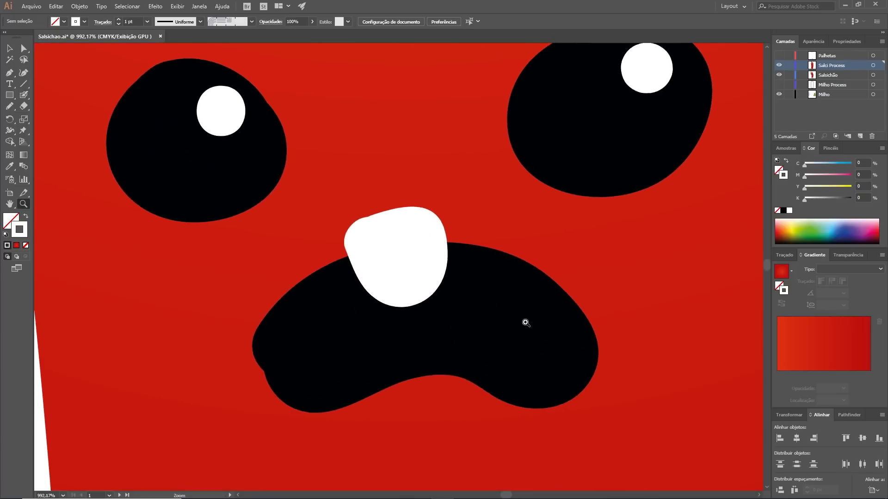
pyautogui.press('a')
pyautogui.press('v')
pyautogui.click(415, 278)
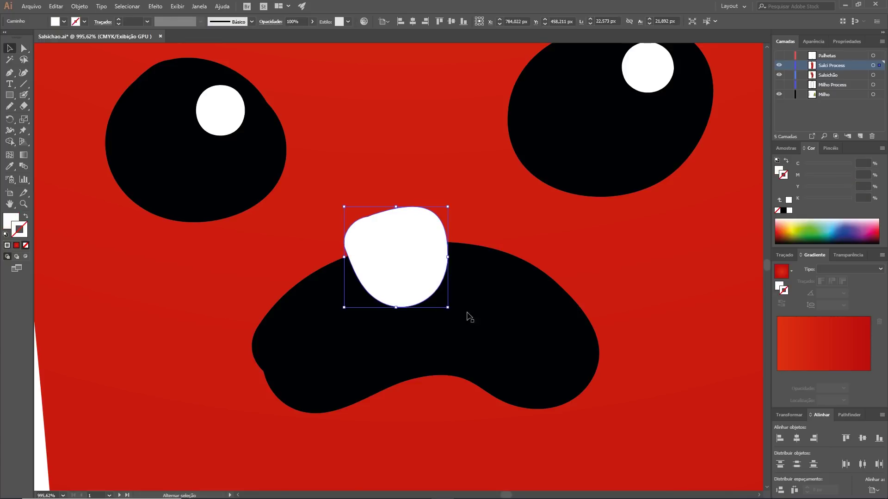
pyautogui.keyDown('shift'); pyautogui.click(466, 315); pyautogui.keyUp('shift')
# - Erase the tooth portion above the mouth with Shape Builder, then view the whole face
pyautogui.moveTo(10, 142); pyautogui.dragTo(35, 145)
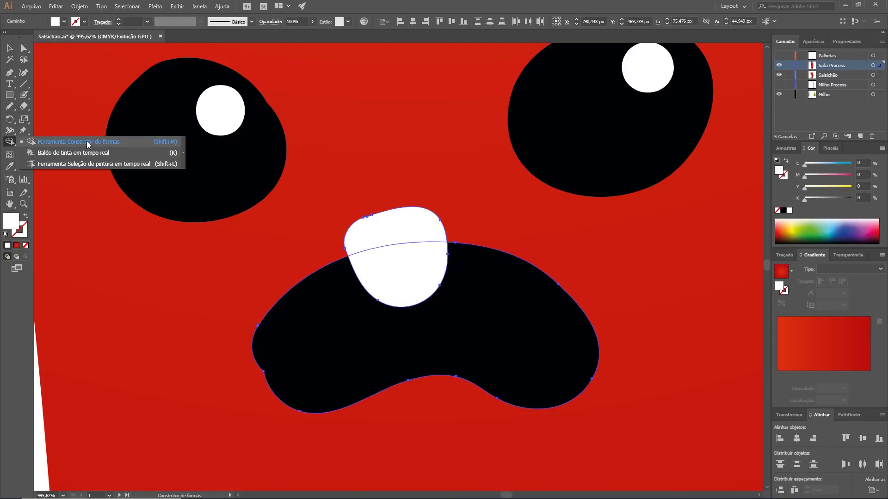
pyautogui.click(112, 141)
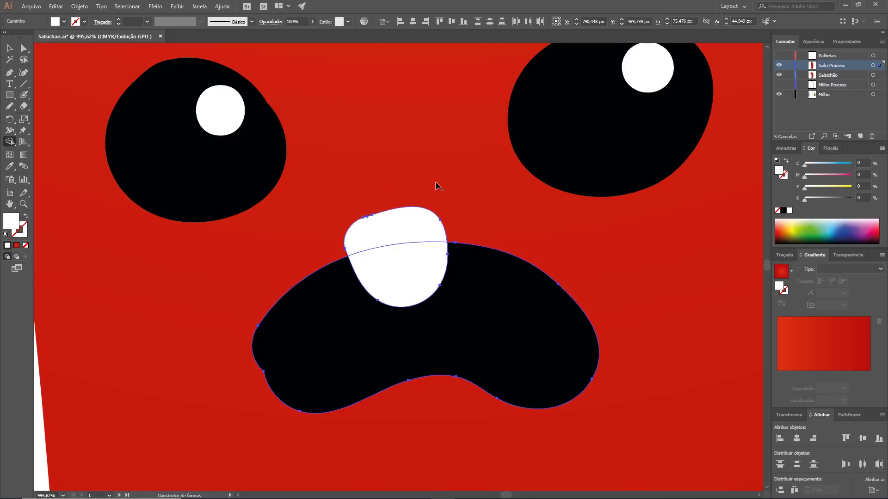
pyautogui.keyDown('alt'); pyautogui.click(404, 231); pyautogui.keyUp('alt')
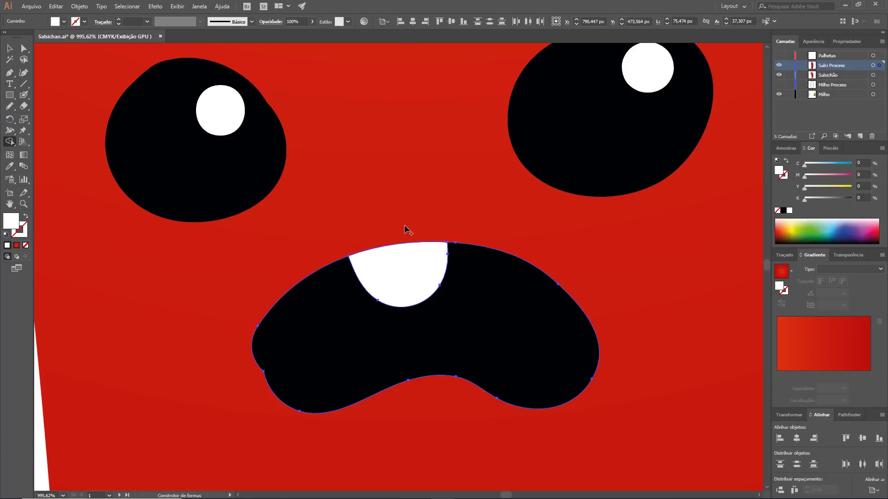
pyautogui.hotkey('ctrl', '-')
pyautogui.hotkey('ctrl', '-')
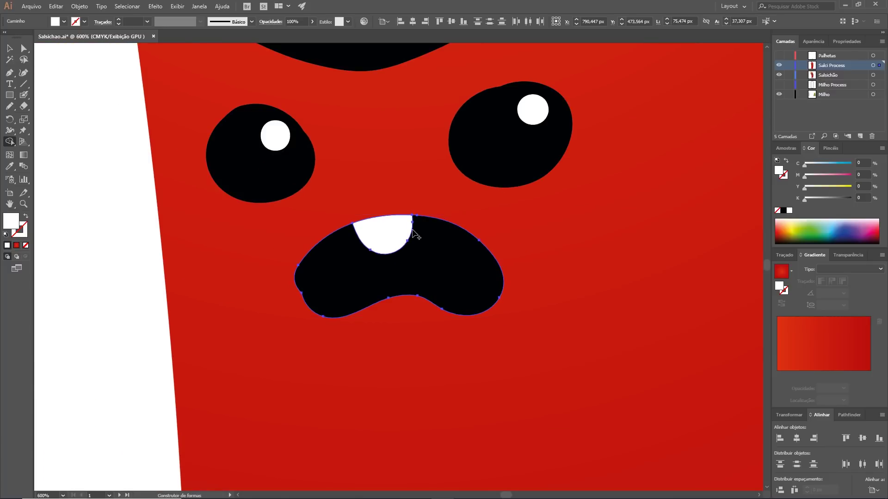
pyautogui.click(329, 259)
pyautogui.click(134, 309)
pyautogui.moveTo(271, 317); pyautogui.dragTo(246, 355)
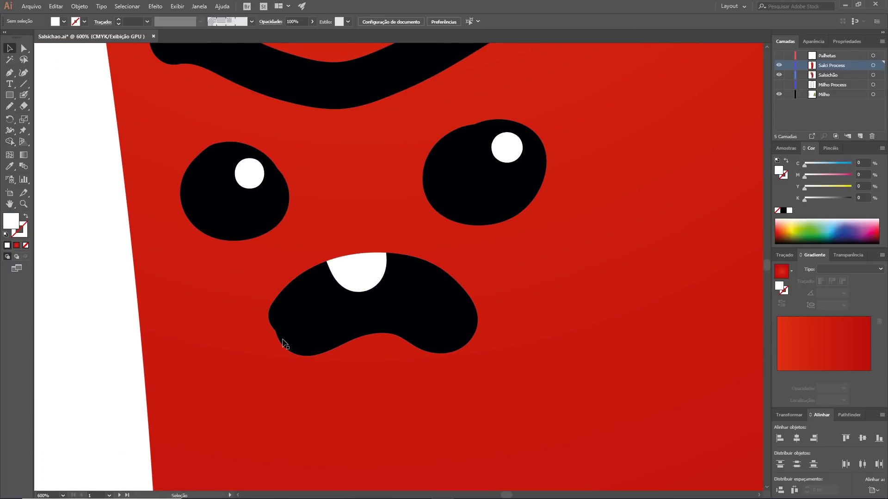
pyautogui.moveTo(422, 298); pyautogui.dragTo(400, 370)
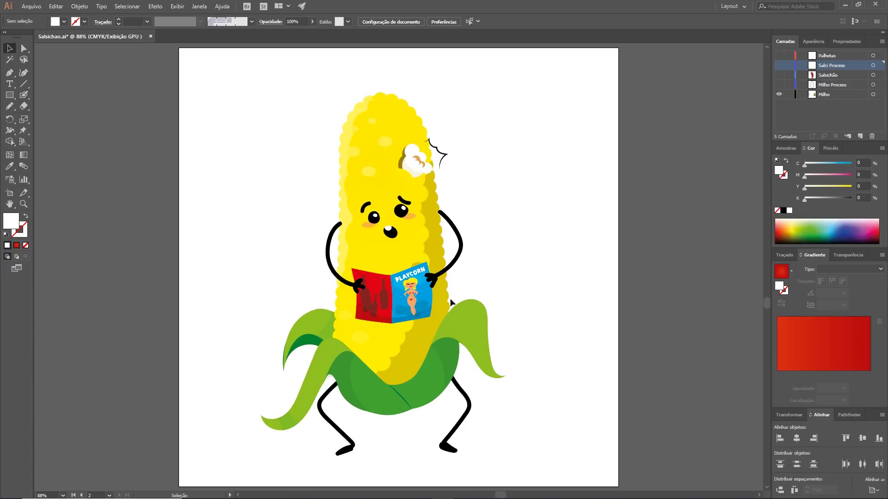
# - Select the tall rounded-rectangle outline on the corn artboard
pyautogui.click(409, 257)
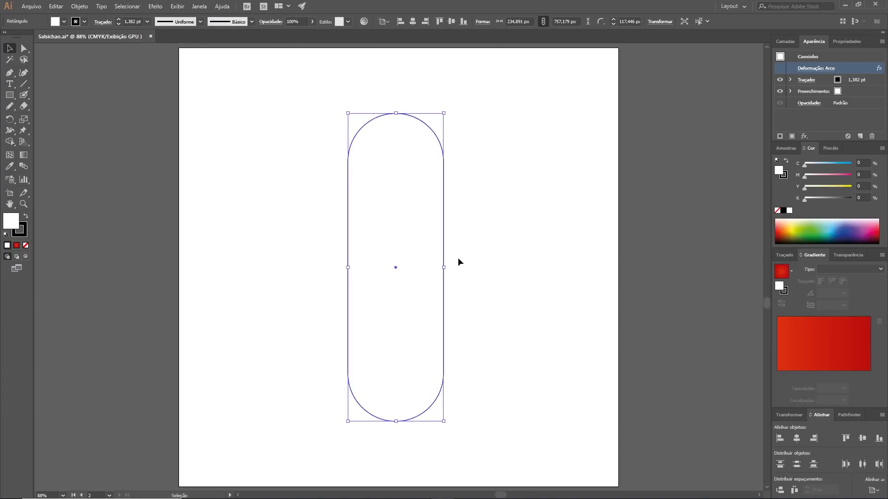
# - Apply a vertical Arc warp (Bend -5%, vertical distortion 19%) to the rounded rectangle
pyautogui.click(302, 257)
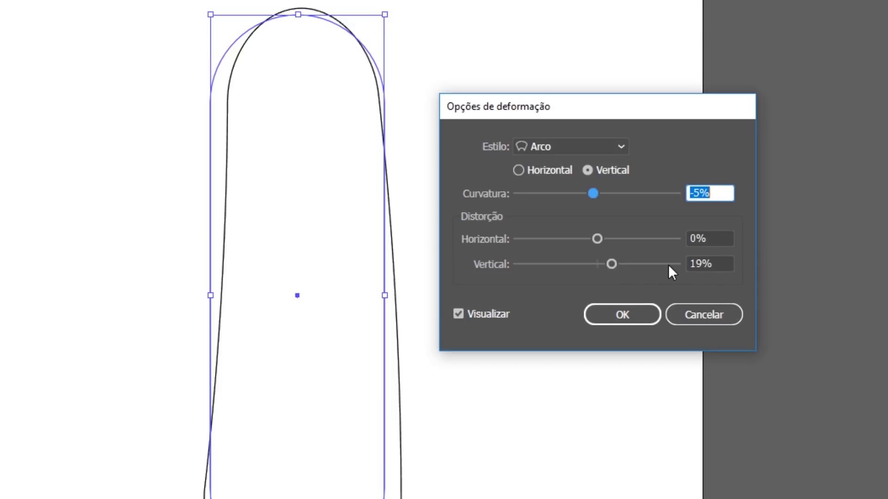
pyautogui.click(622, 314)
pyautogui.click(232, 197)
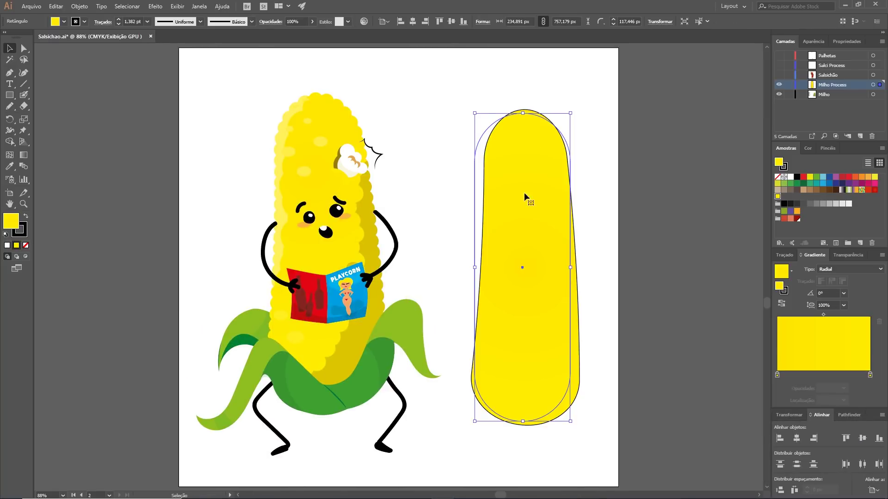
pyautogui.click(79, 6)
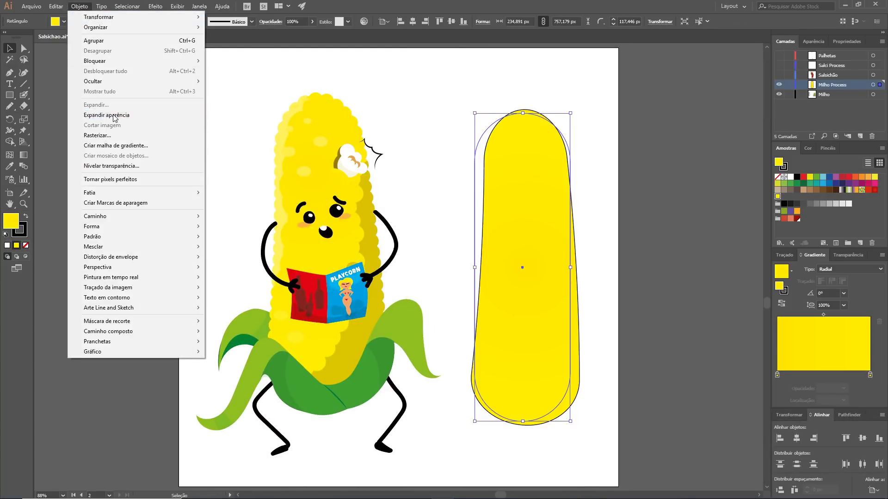
# - Expand the warped cob's appearance, delete the extra yellow fill copy, and select the remaining outline
pyautogui.click(185, 118)
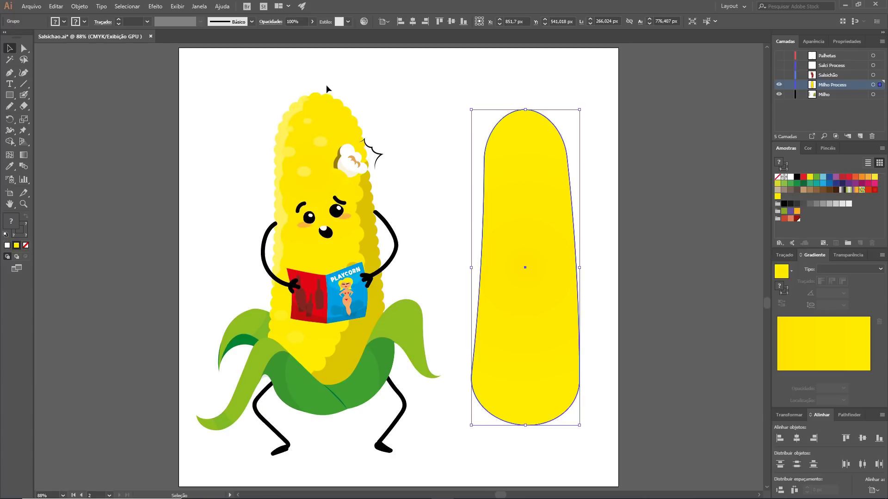
pyautogui.click(439, 231)
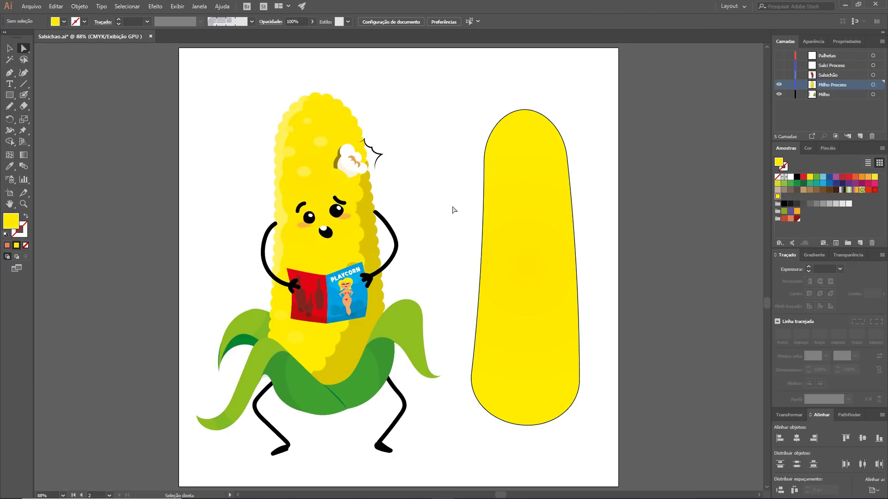
pyautogui.click(508, 205)
pyautogui.click(448, 174)
pyautogui.moveTo(537, 229)
pyautogui.mouseDown()
pyautogui.moveTo(535, 239)
pyautogui.moveTo(603, 236)
pyautogui.mouseUp()
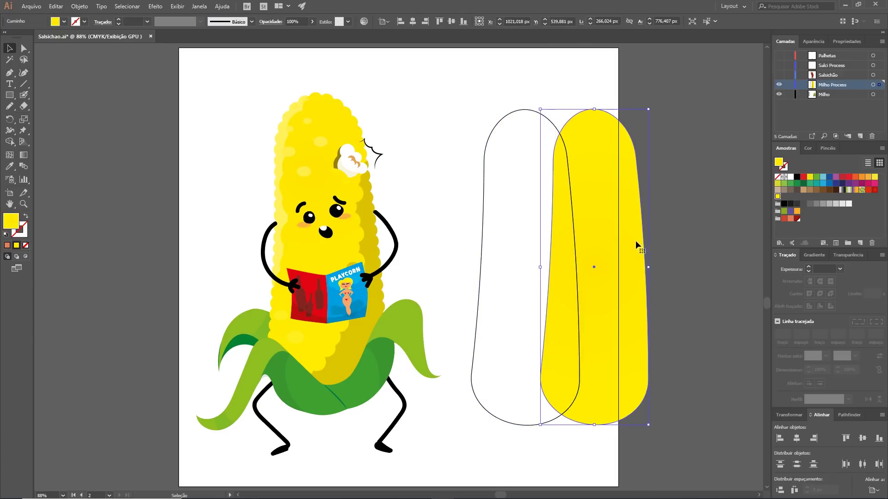
pyautogui.hotkey('ctrl', 'z')
pyautogui.click(439, 171)
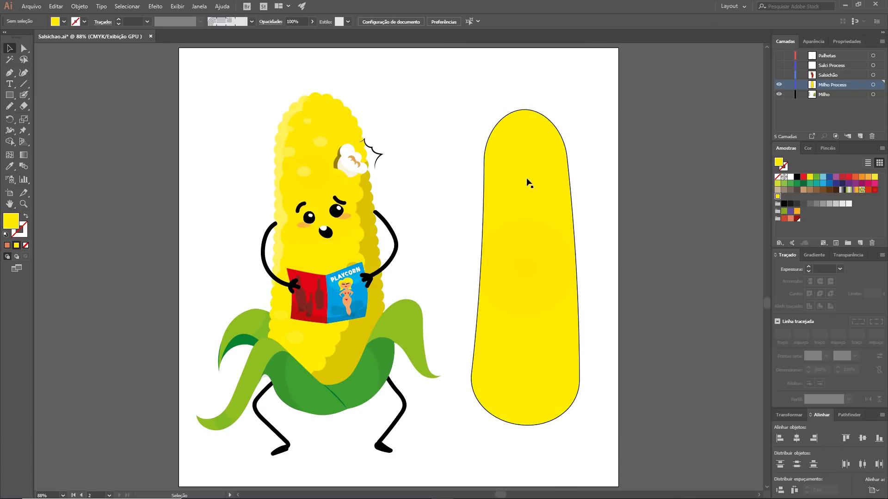
pyautogui.click(542, 224)
pyautogui.moveTo(543, 240); pyautogui.dragTo(596, 241)
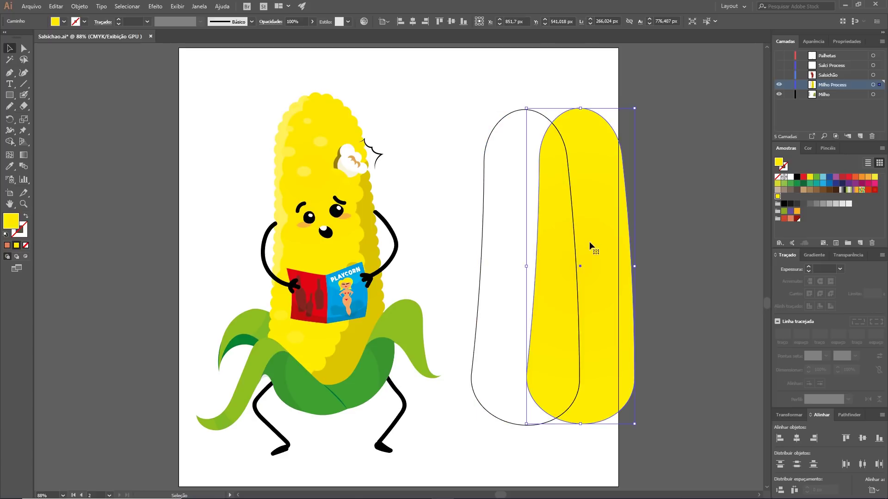
pyautogui.press('Delete')
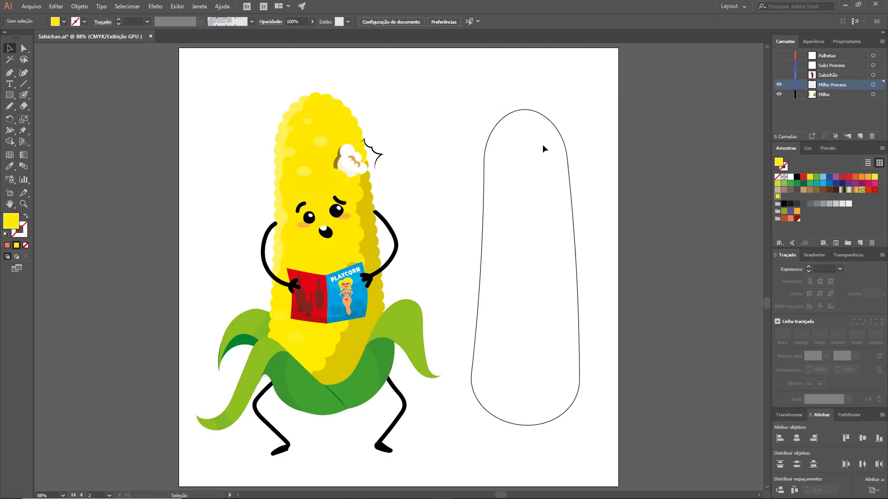
pyautogui.moveTo(521, 149); pyautogui.dragTo(521, 150)
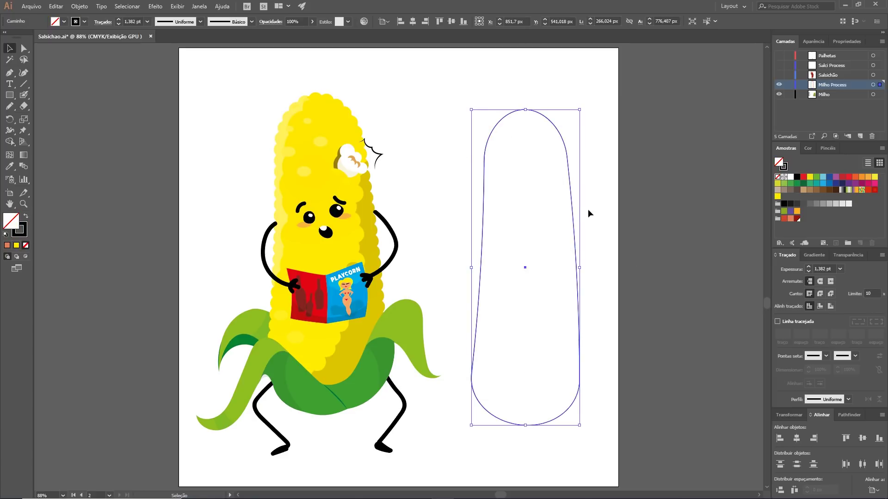
# - Fill the cob yellow and give it a 38 pt dashed stroke with 1 pt dashes
pyautogui.click(777, 197)
pyautogui.click(627, 212)
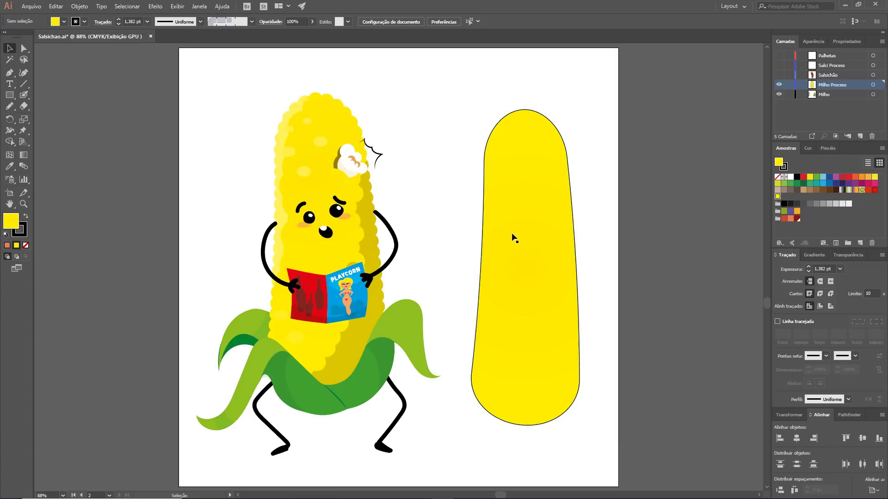
pyautogui.click(548, 269)
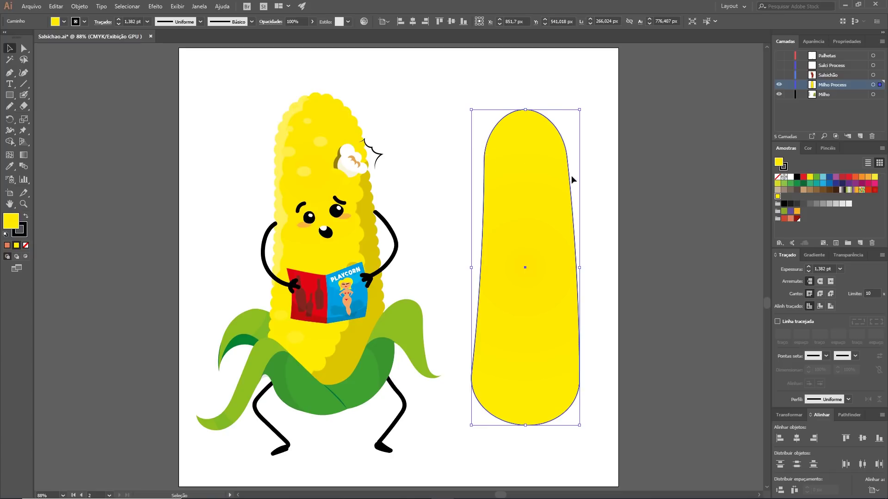
pyautogui.click(828, 269)
pyautogui.write('38')
pyautogui.press('Return')
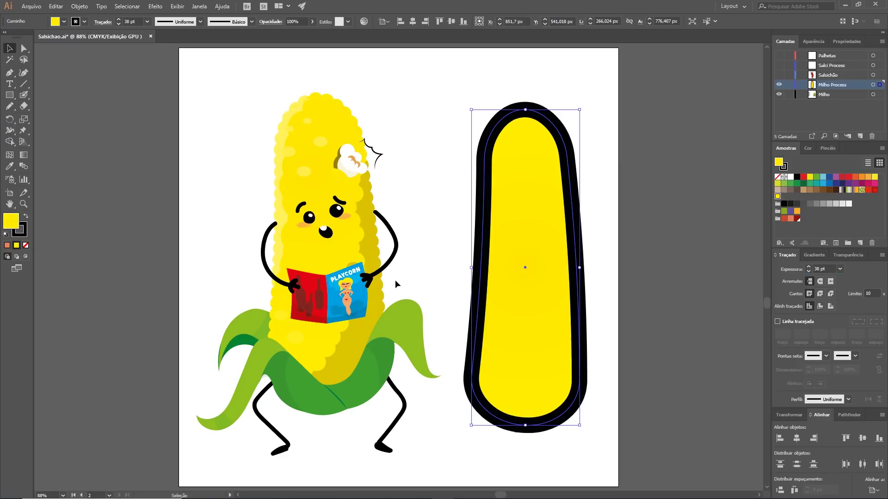
pyautogui.click(777, 320)
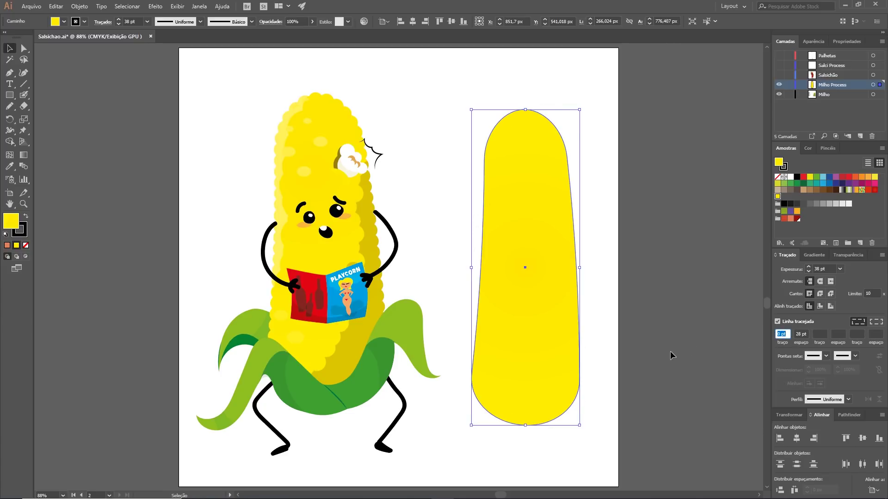
pyautogui.write('1')
pyautogui.press('Return')
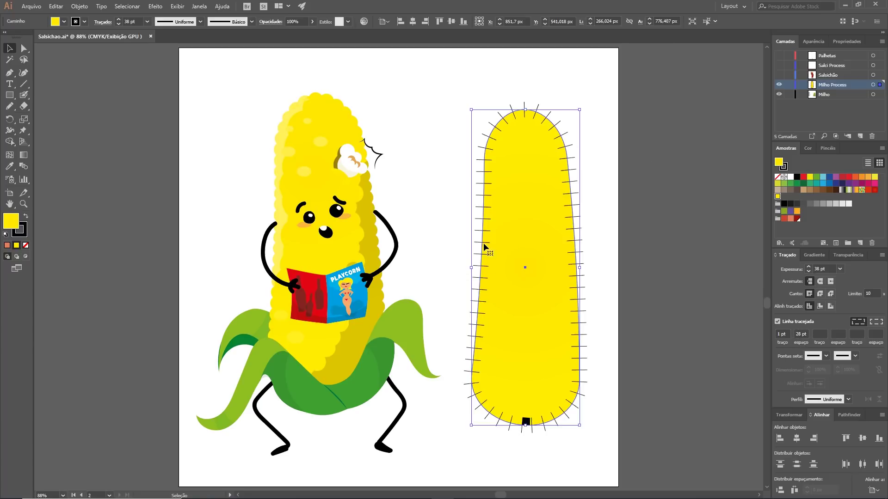
# - Set the dash length to 0 pt with Round Cap and Round Join to form dots
pyautogui.click(782, 333)
pyautogui.write('0')
pyautogui.press('Tab')
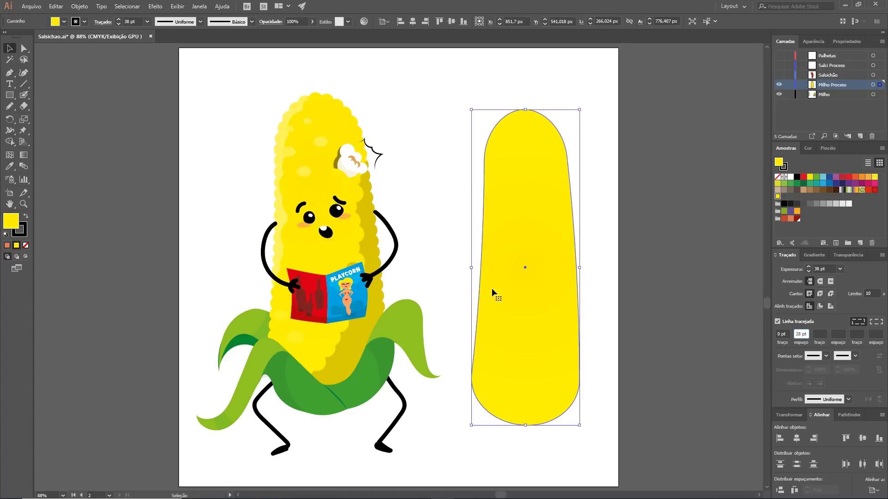
pyautogui.click(820, 281)
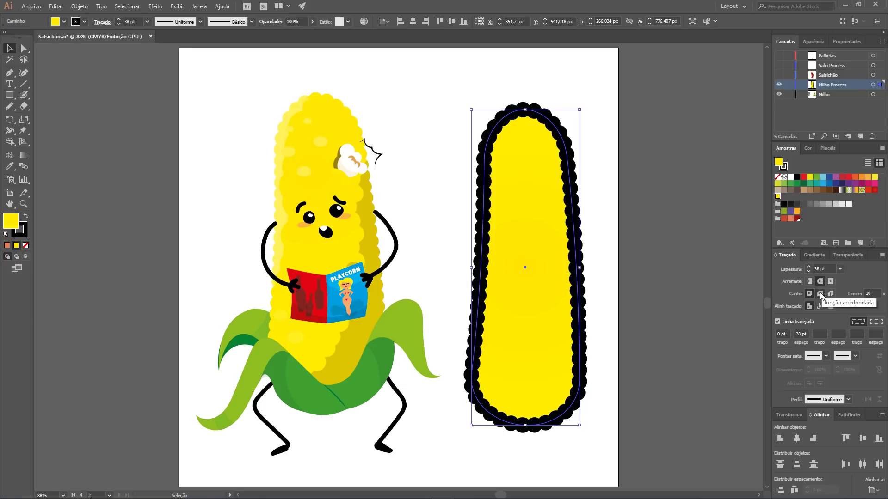
pyautogui.click(820, 294)
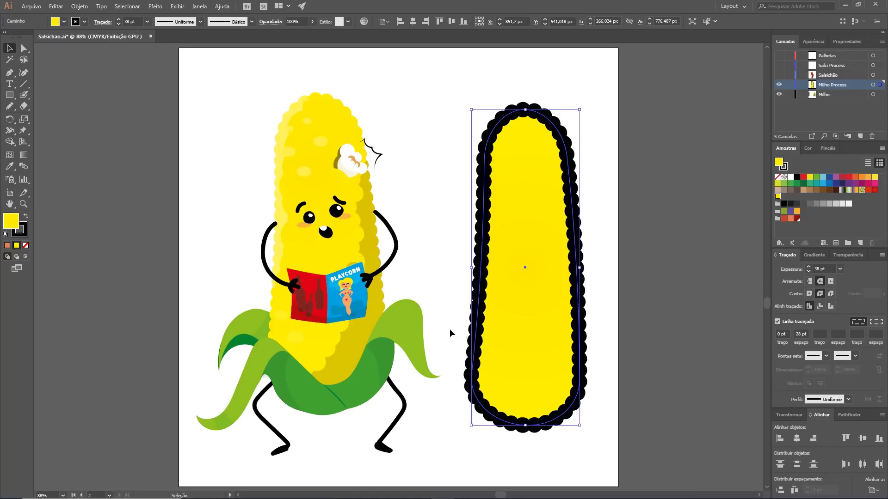
pyautogui.click(77, 6)
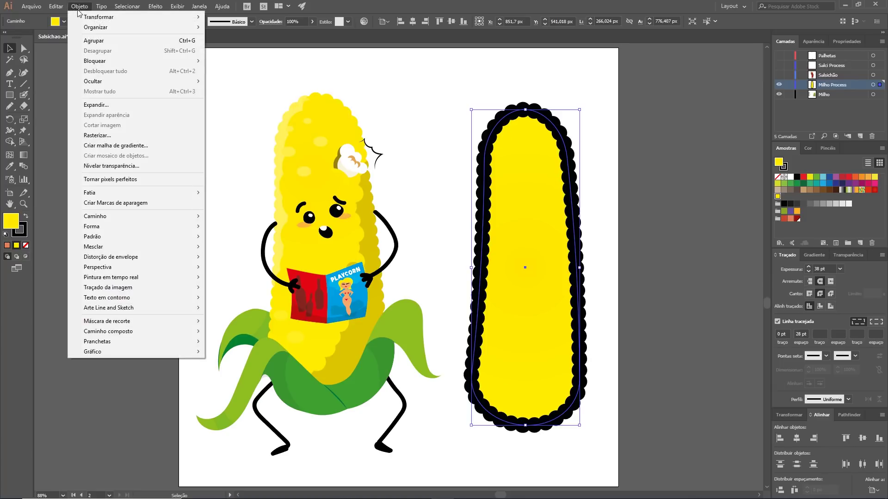
# - Expand the cob's fill and dotted stroke into real shapes
pyautogui.click(109, 105)
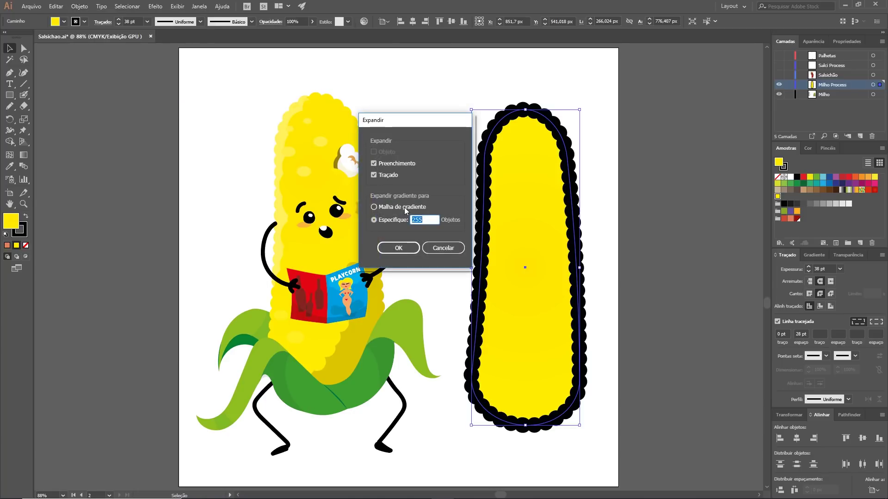
pyautogui.click(398, 248)
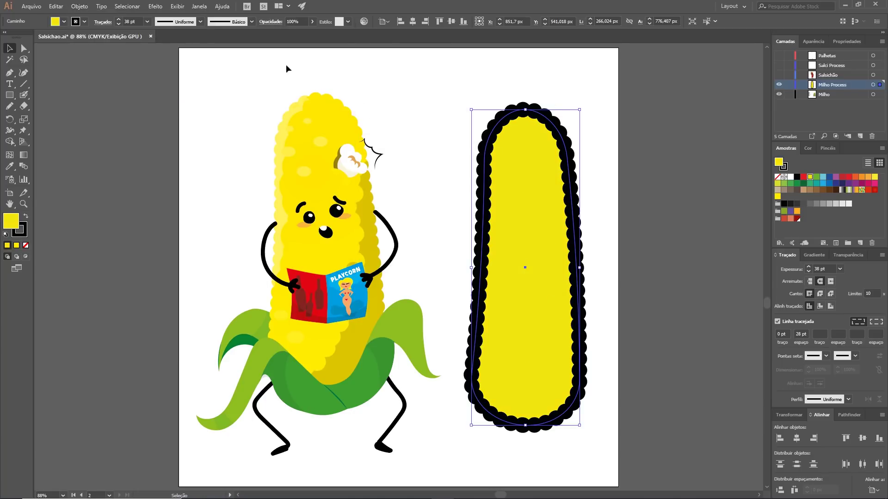
pyautogui.click(79, 7)
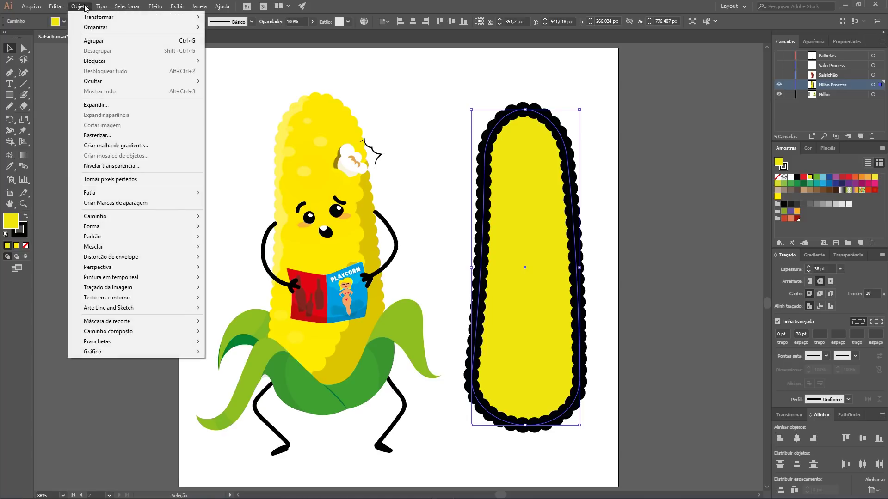
pyautogui.click(109, 107)
pyautogui.click(406, 248)
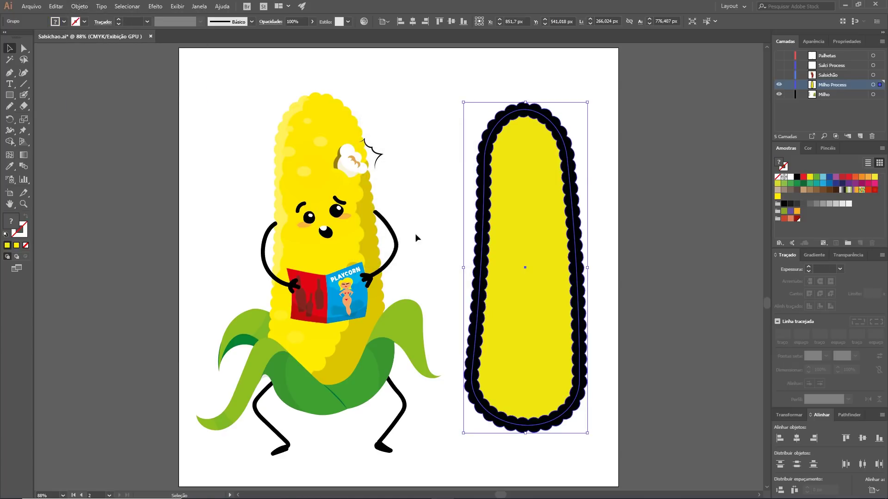
pyautogui.click(451, 112)
# - Inspect the expanded dots up close, then marquee-select the whole corn group
pyautogui.press('a')
pyautogui.click(517, 116)
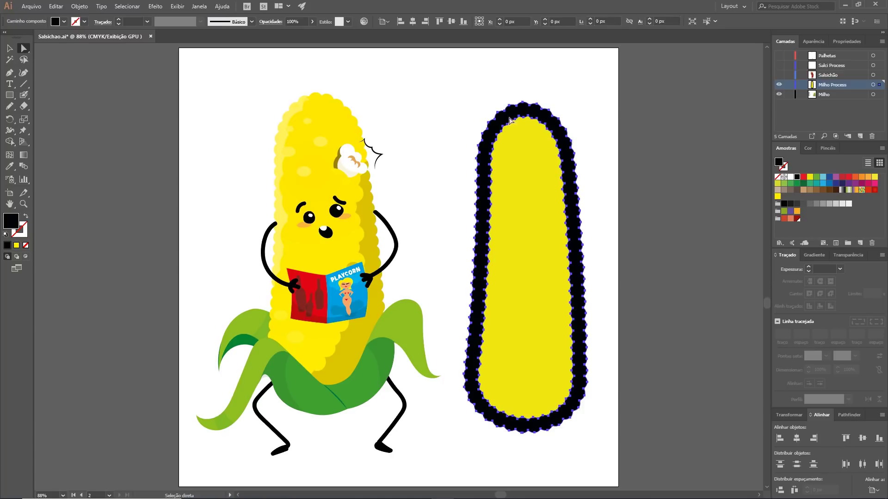
pyautogui.click(24, 203)
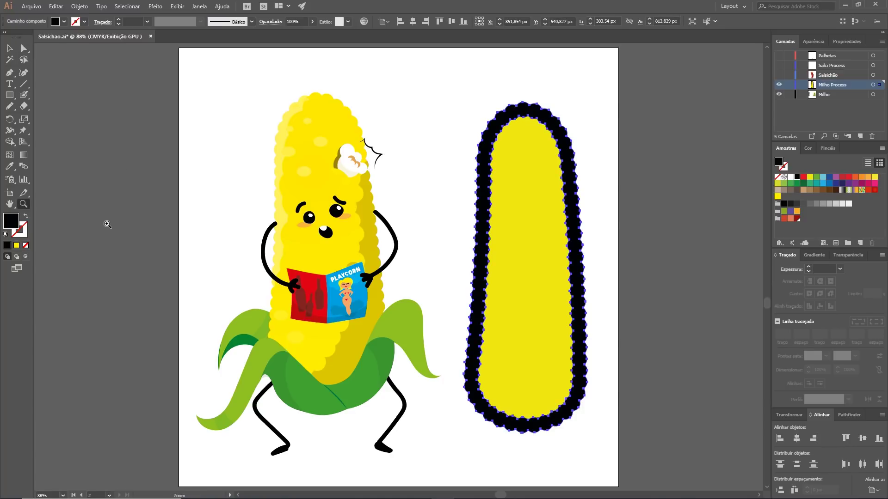
pyautogui.click(522, 112)
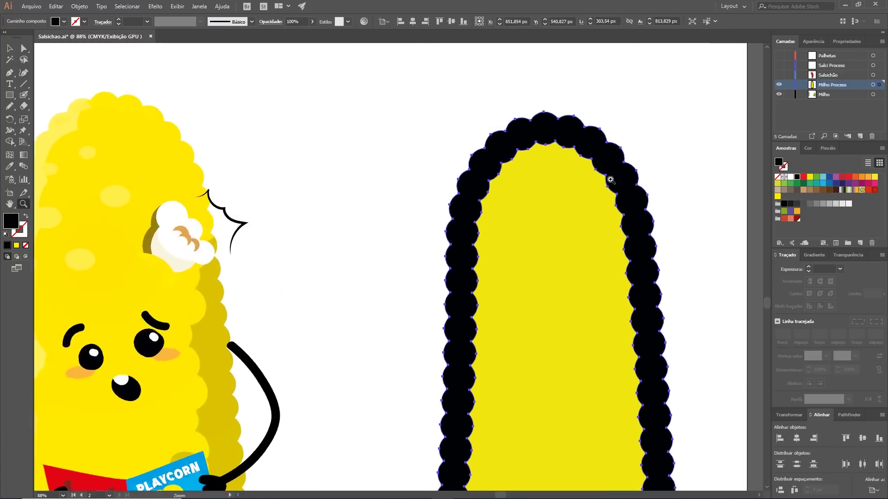
pyautogui.moveTo(522, 112); pyautogui.dragTo(624, 164)
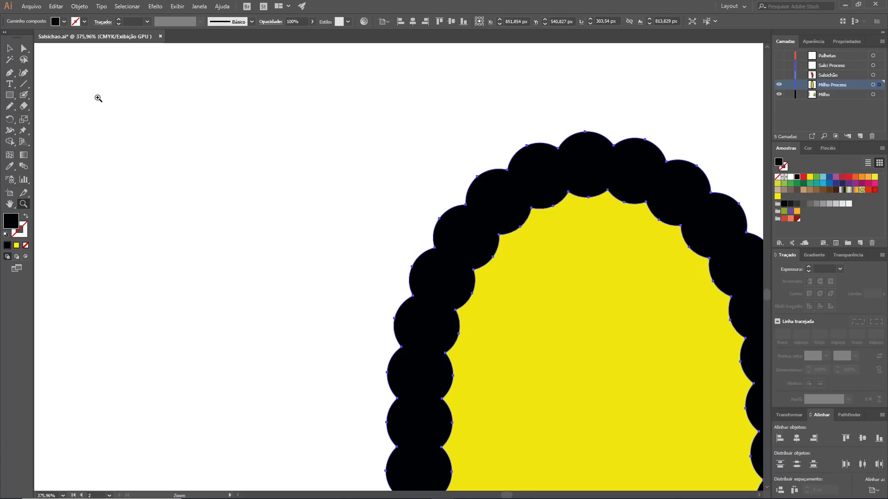
pyautogui.click(24, 48)
pyautogui.click(504, 120)
pyautogui.hotkey('ctrl', '1')
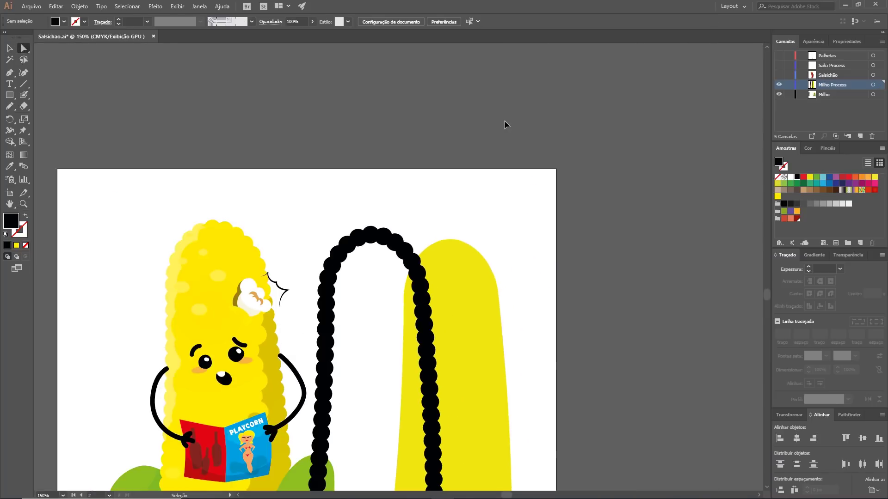
pyautogui.scroll(-3, 454, 260)
pyautogui.hotkey('ctrl', '0')
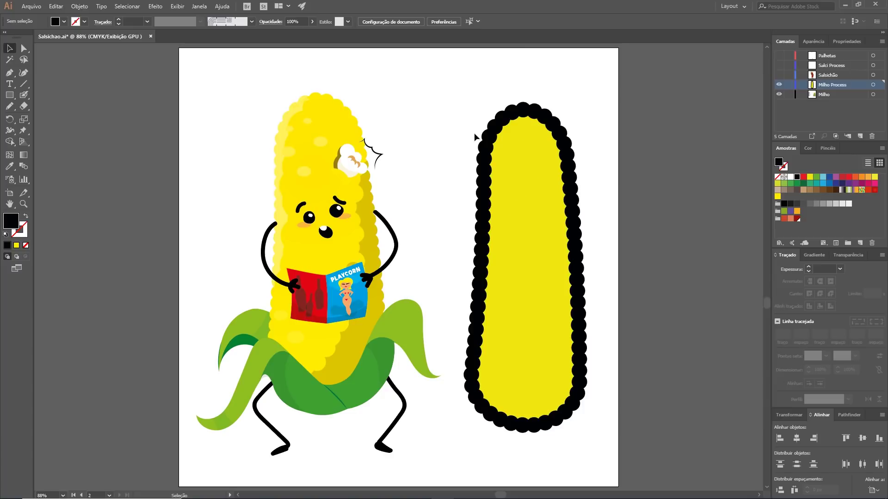
pyautogui.moveTo(484, 83); pyautogui.dragTo(547, 219)
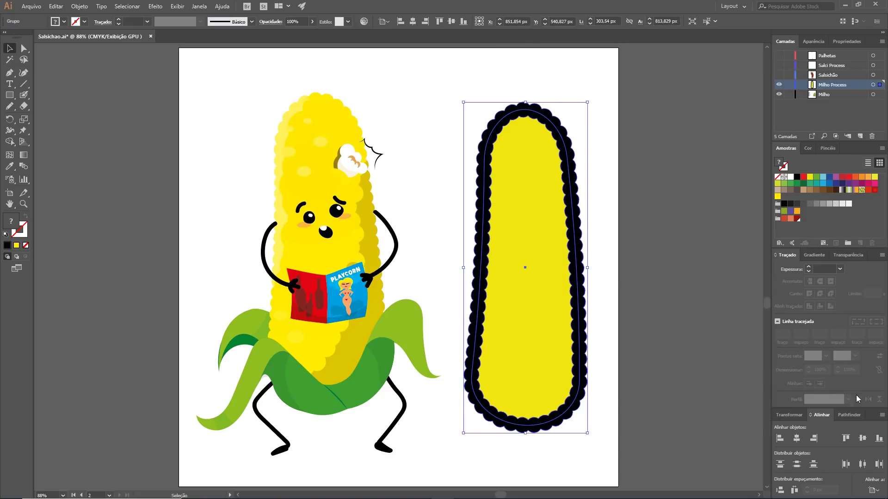
pyautogui.click(850, 414)
# - Unite the dots and fill, then give the merged shape the yellow radial gradient swatch
pyautogui.click(780, 469)
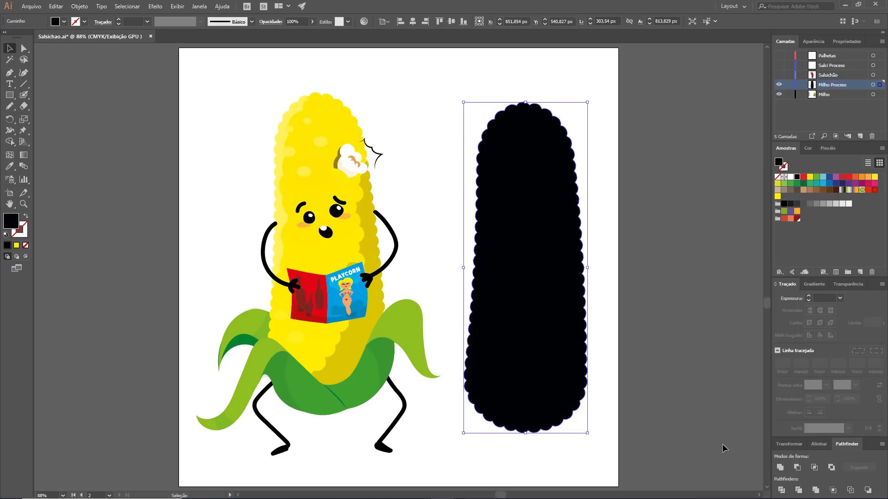
pyautogui.click(678, 364)
pyautogui.moveTo(539, 208); pyautogui.dragTo(538, 208)
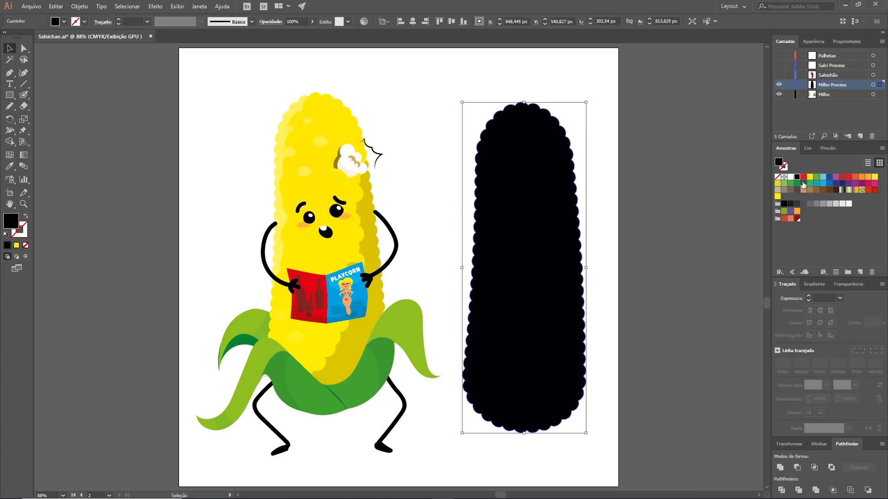
pyautogui.click(779, 197)
pyautogui.click(674, 274)
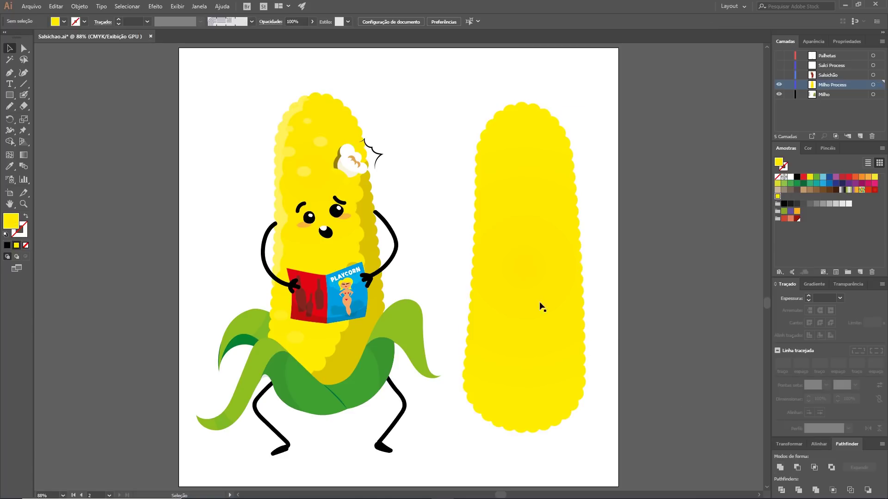
pyautogui.click(540, 271)
pyautogui.press('g')
pyautogui.hotkey('ctrl', 'shift', 'a')
pyautogui.press('z')
pyautogui.moveTo(283, 142); pyautogui.dragTo(315, 142)
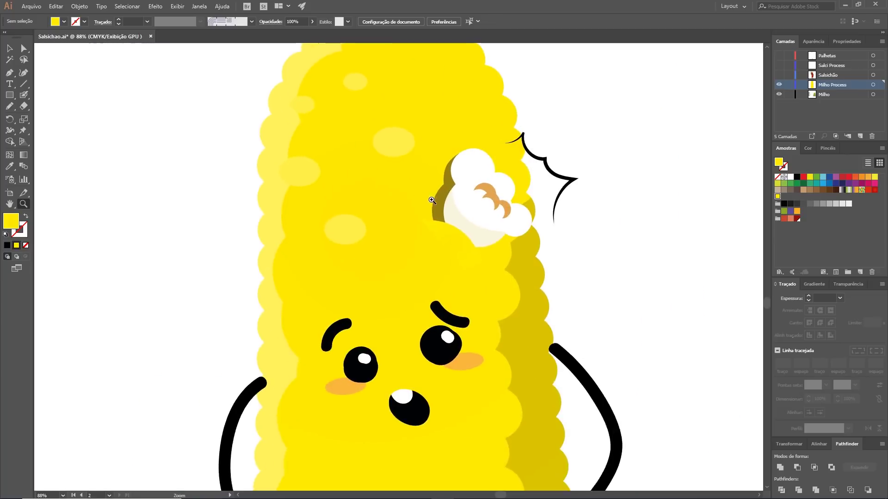
pyautogui.press('a')
pyautogui.click(402, 215)
pyautogui.click(358, 305)
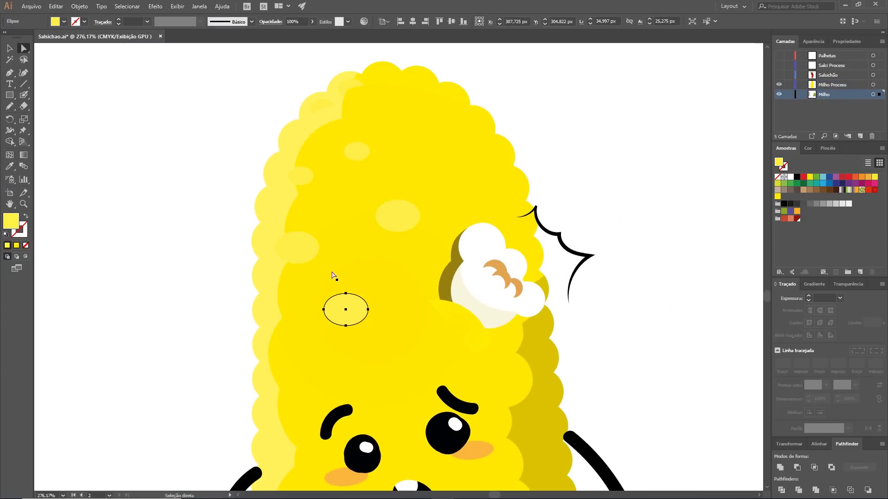
pyautogui.click(301, 176)
pyautogui.click(356, 152)
pyautogui.click(319, 99)
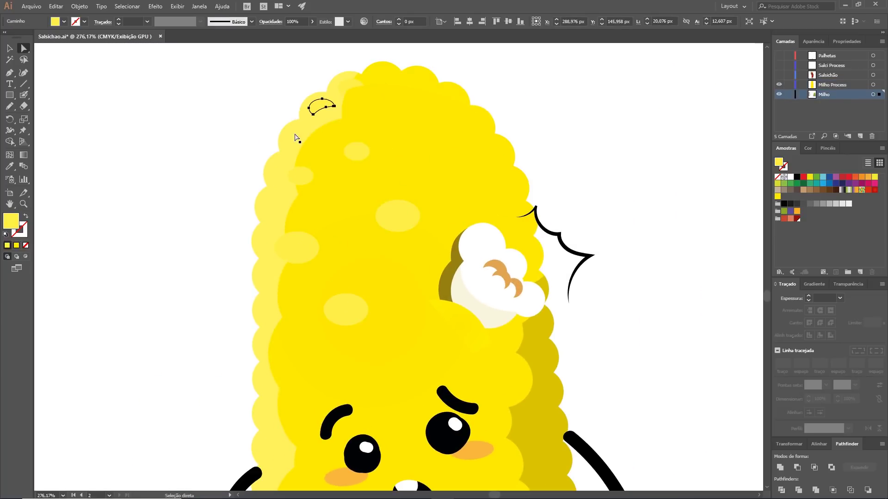
pyautogui.click(292, 158)
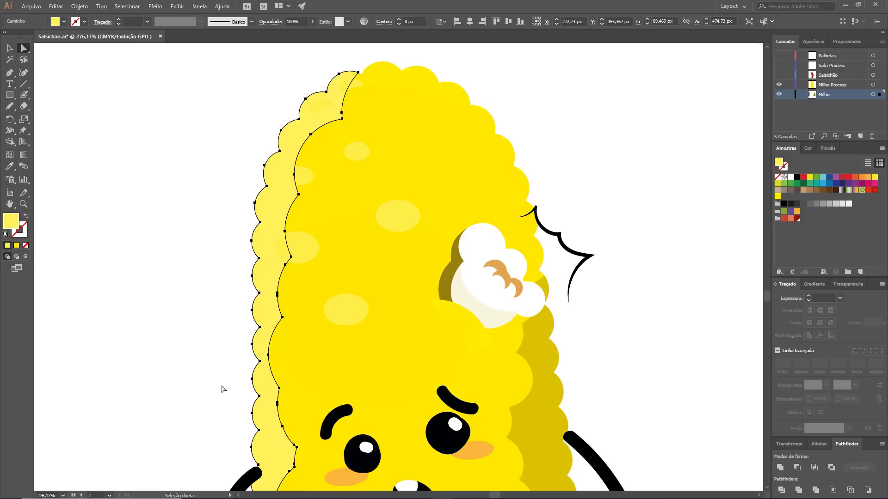
pyautogui.hotkey('ctrl', '-')
pyautogui.moveTo(399, 238)
pyautogui.mouseDown()
pyautogui.moveTo(340, 283)
pyautogui.moveTo(224, 283)
pyautogui.mouseUp()
pyautogui.hotkey('ctrl', '-')
pyautogui.press('v')
pyautogui.click(477, 316)
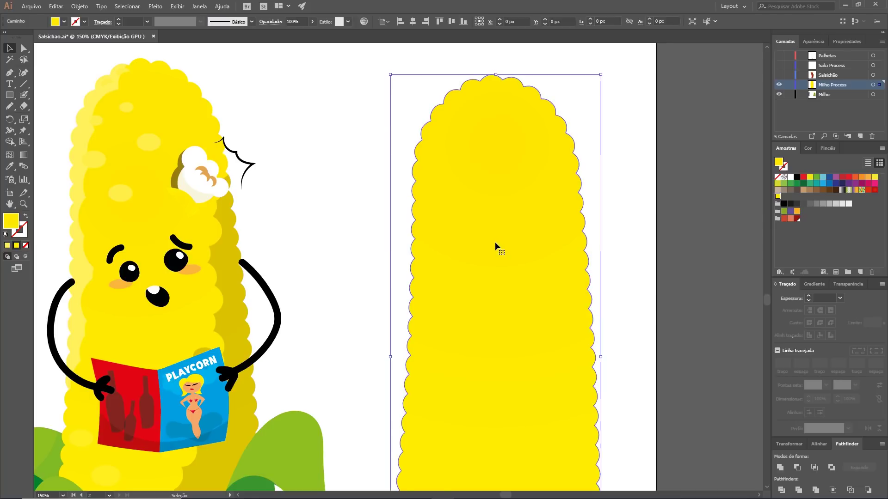
# - Erase a curved strip down the new corn's top and left side with an enlarged eraser
pyautogui.click(24, 106)
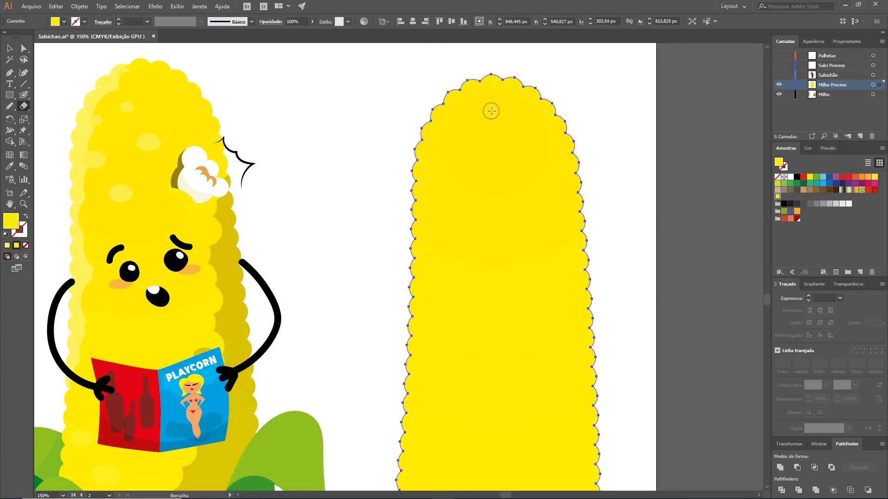
pyautogui.press(']')
pyautogui.press(']')
pyautogui.press(']')
pyautogui.press(']')
pyautogui.moveTo(495, 117); pyautogui.dragTo(458, 167)
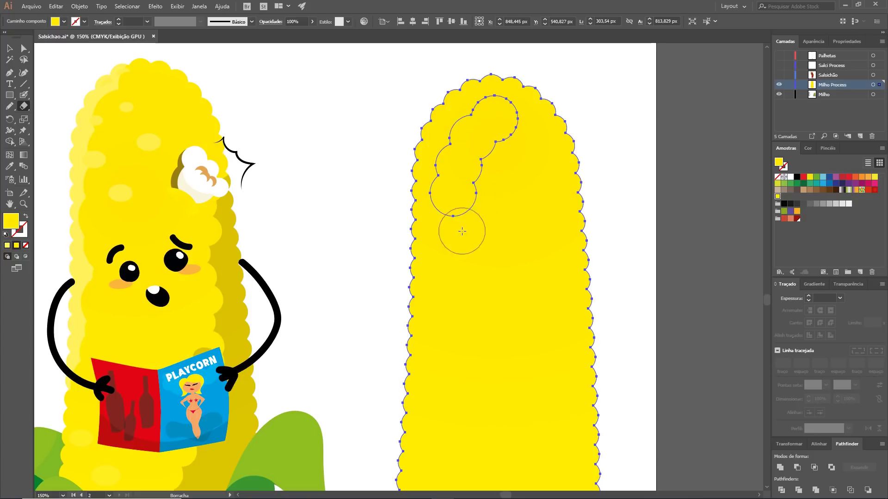
pyautogui.moveTo(458, 166); pyautogui.dragTo(445, 220)
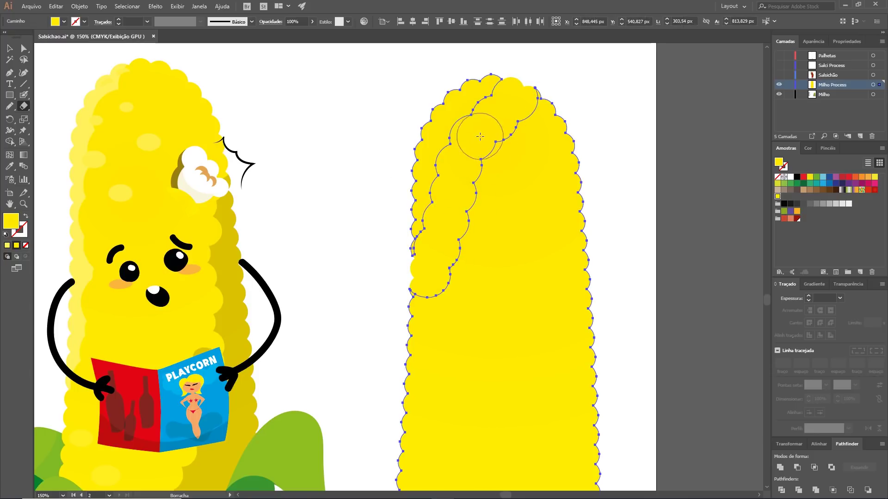
pyautogui.press('a')
pyautogui.click(341, 194)
# - Select the finished corn's darker shading path and zoom in on its face
pyautogui.press('v')
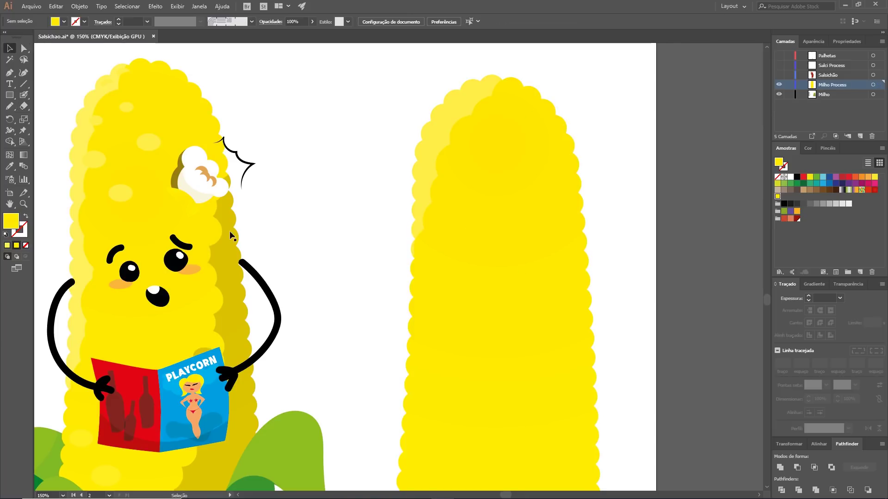
pyautogui.press('a')
pyautogui.click(231, 267)
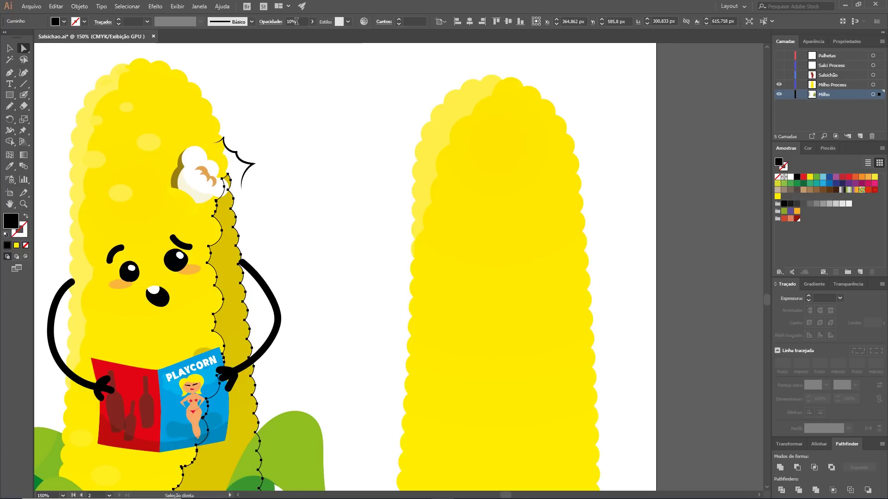
pyautogui.press('z')
pyautogui.moveTo(333, 199); pyautogui.dragTo(392, 295)
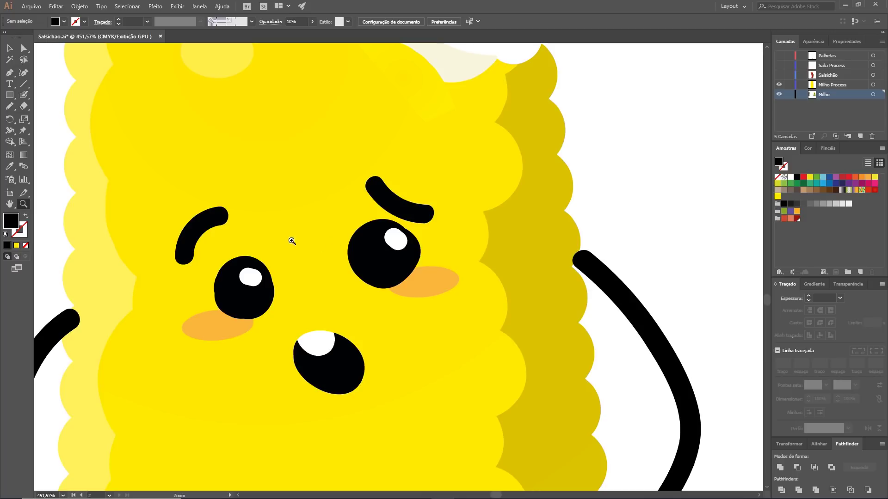
# - Inspect the left and right orange blush cheeks, then scroll up to the popcorn
pyautogui.click(24, 48)
pyautogui.click(207, 328)
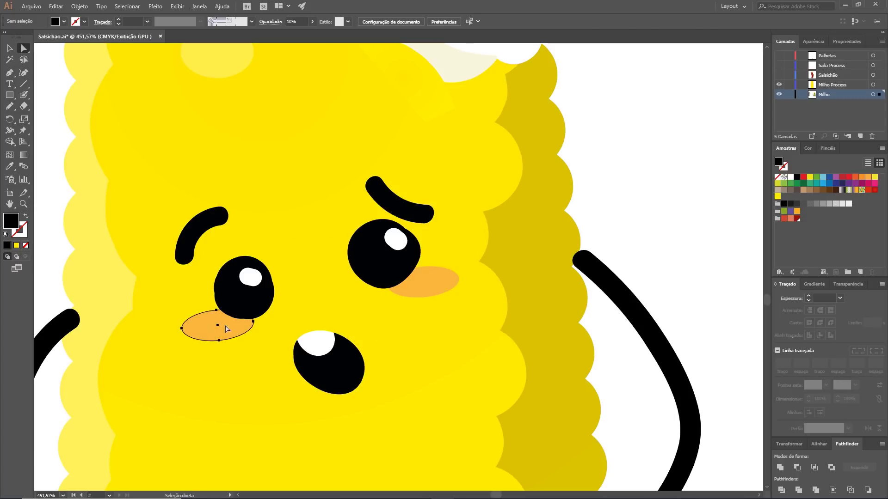
pyautogui.click(432, 281)
pyautogui.click(229, 326)
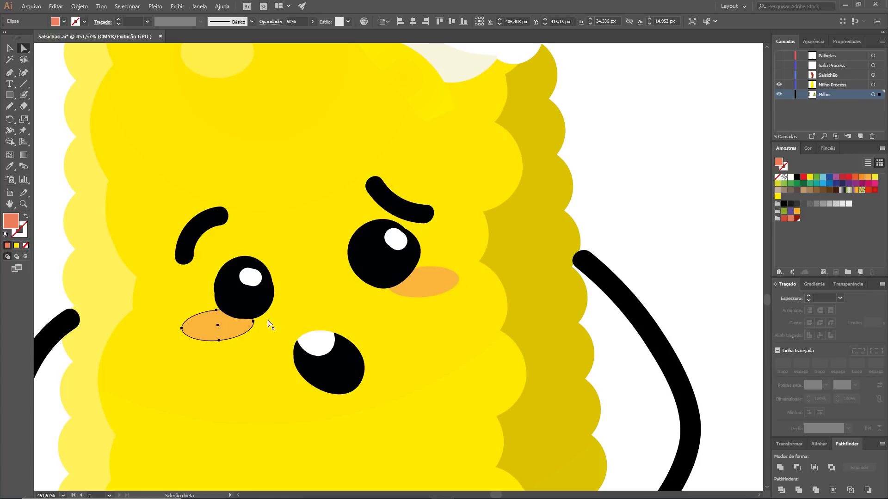
pyautogui.click(422, 290)
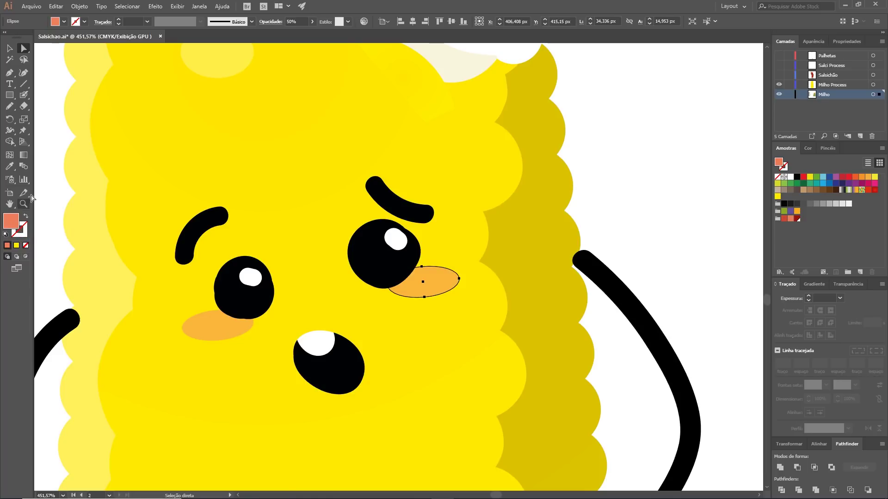
pyautogui.hotkey('ctrl', 'shift', 'a')
pyautogui.scroll(8, 481, 253)
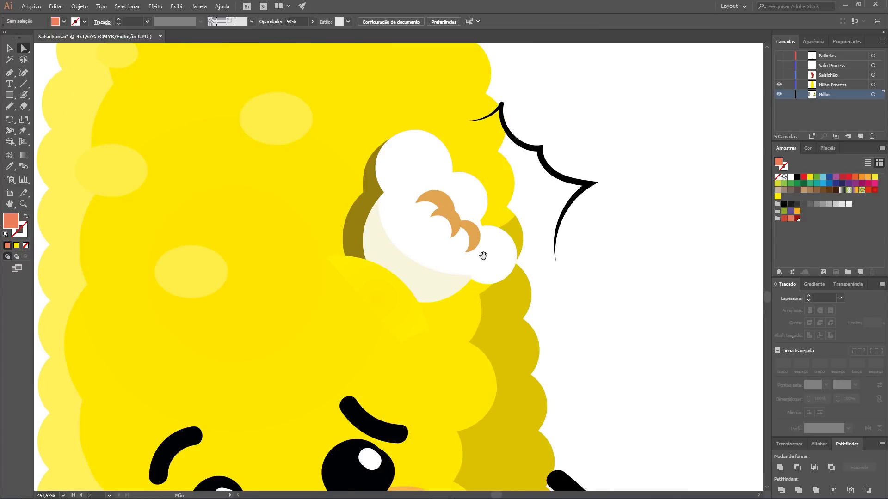
pyautogui.scroll(2, 422, 313)
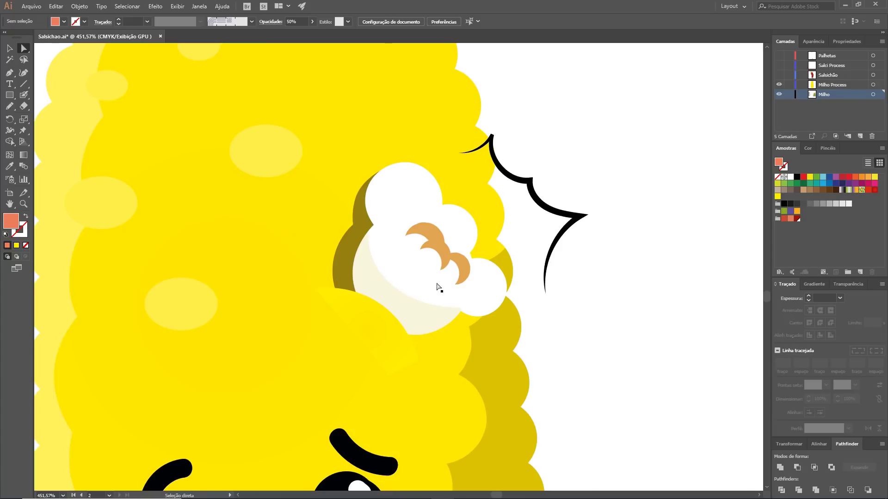
pyautogui.moveTo(359, 333); pyautogui.dragTo(311, 307)
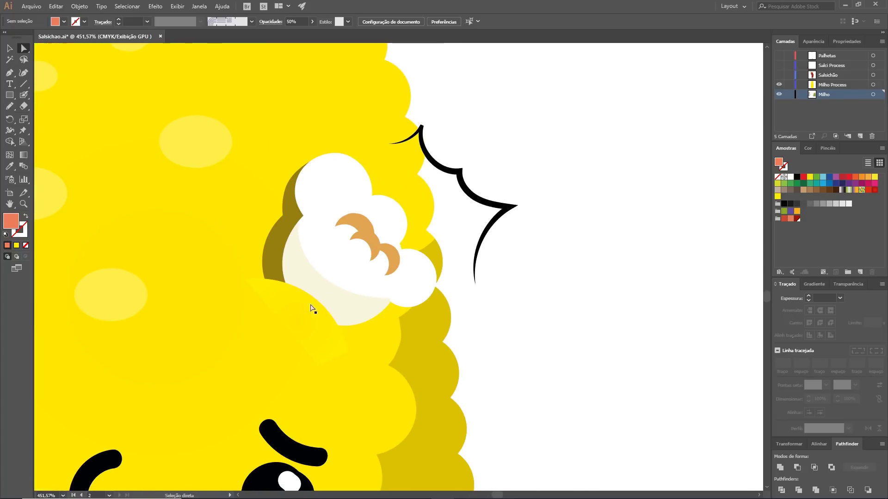
# - Paint a new white popcorn from several Blob Brush puffs of varying size
pyautogui.click(23, 94)
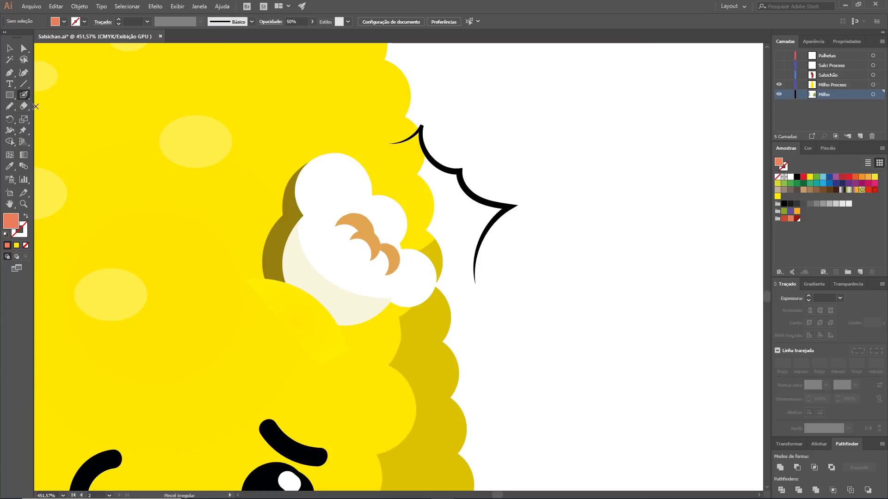
pyautogui.hscroll(-5, 354, 264)
pyautogui.press(']')
pyautogui.press(']')
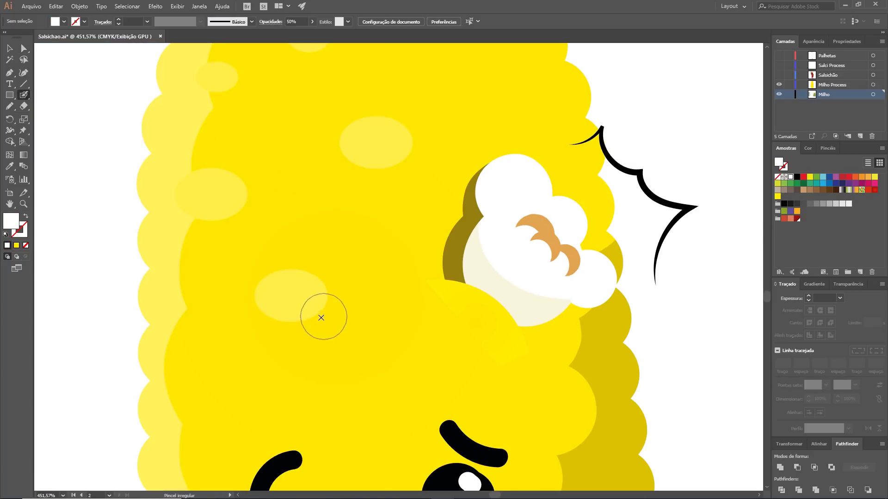
pyautogui.press(']')
pyautogui.press(']')
pyautogui.press(']')
pyautogui.press(']')
pyautogui.press(']')
pyautogui.press(']')
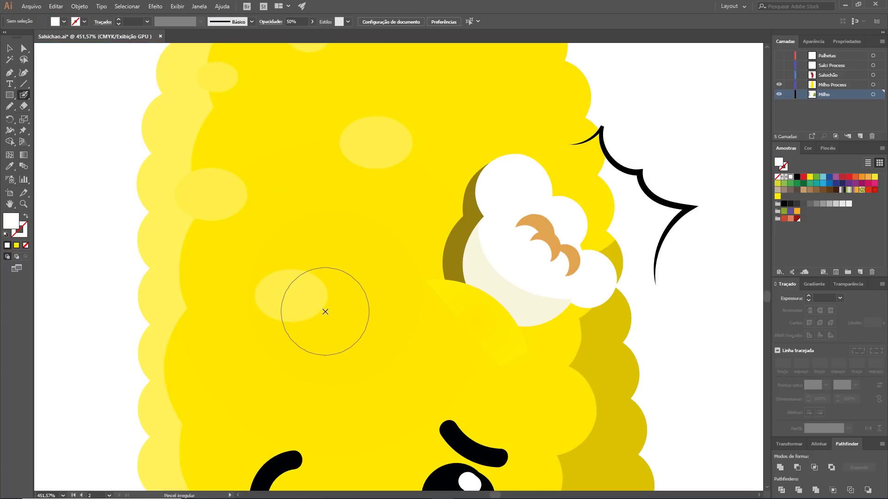
pyautogui.press(']')
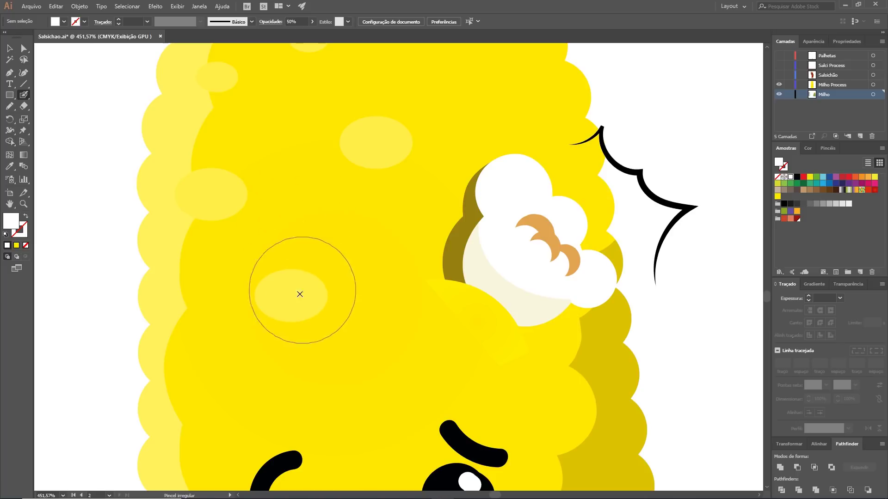
pyautogui.click(294, 307)
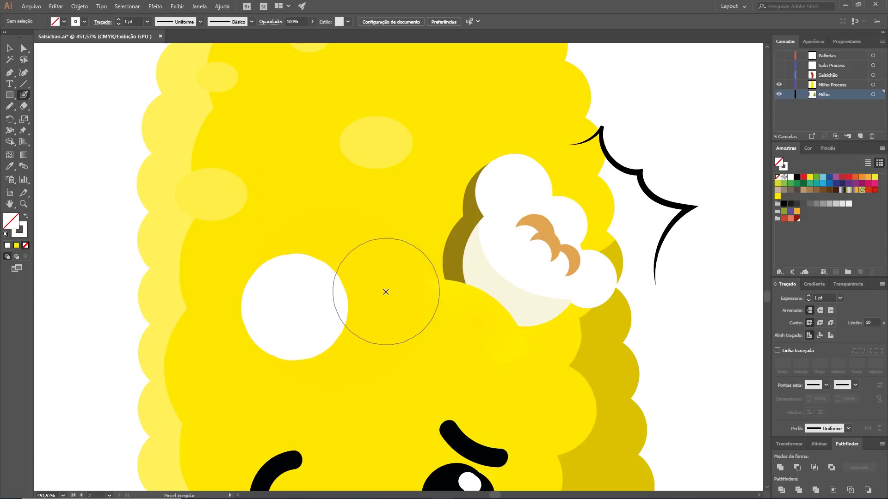
pyautogui.press('[')
pyautogui.press('[')
pyautogui.press('[')
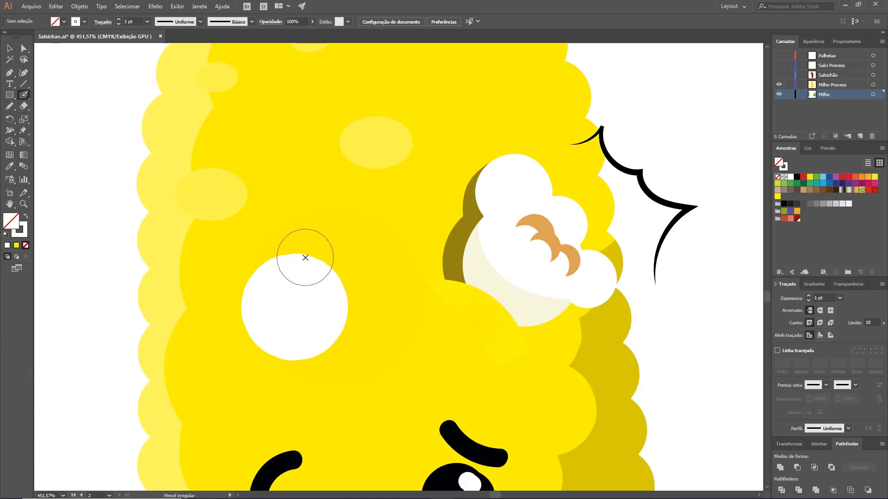
pyautogui.press('[')
pyautogui.press('[')
pyautogui.press('[')
pyautogui.click(295, 250)
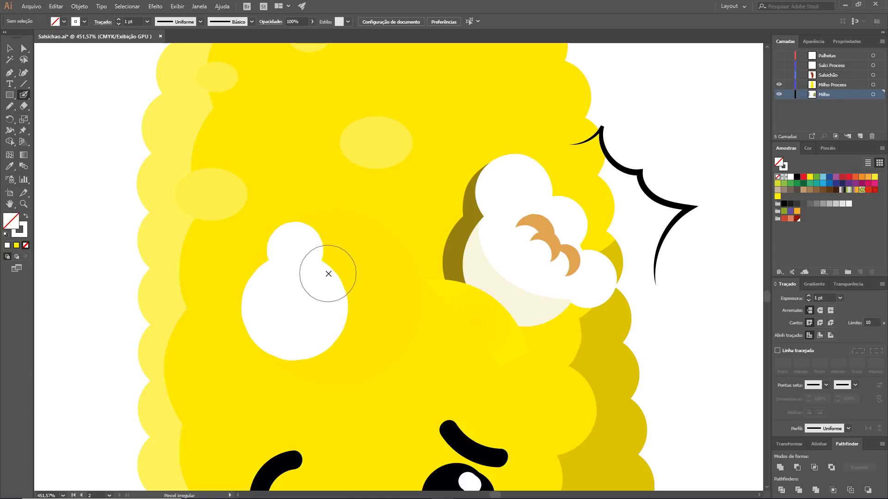
pyautogui.click(327, 273)
pyautogui.press(']')
pyautogui.press(']')
pyautogui.click(349, 329)
# - Select the orange crescent on the right popcorn to inspect it
pyautogui.press('v')
pyautogui.click(508, 277)
pyautogui.click(679, 313)
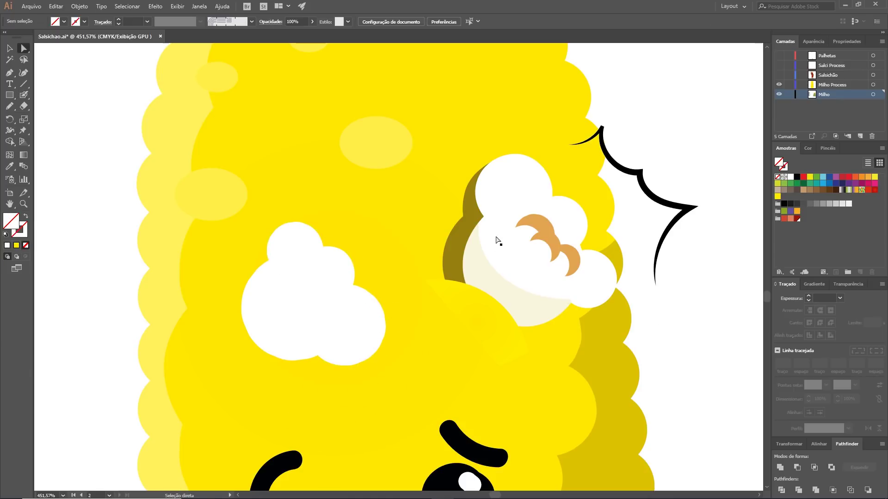
pyautogui.press('a')
pyautogui.click(552, 238)
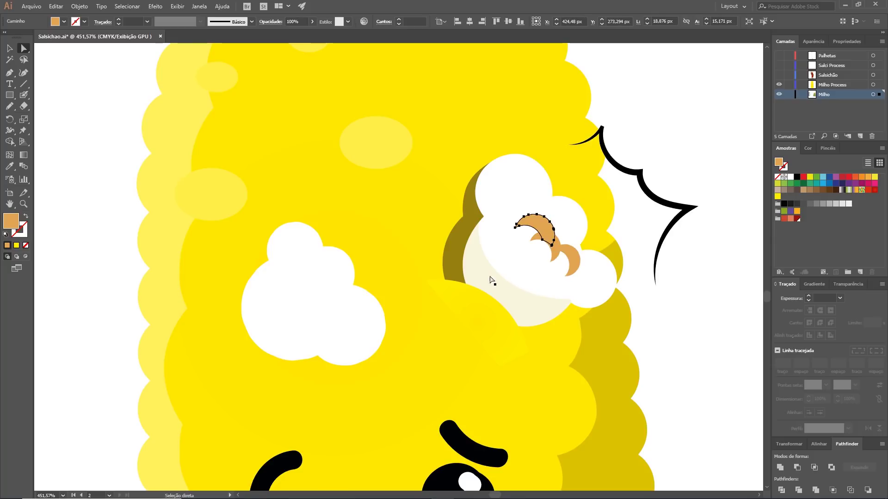
pyautogui.click(440, 219)
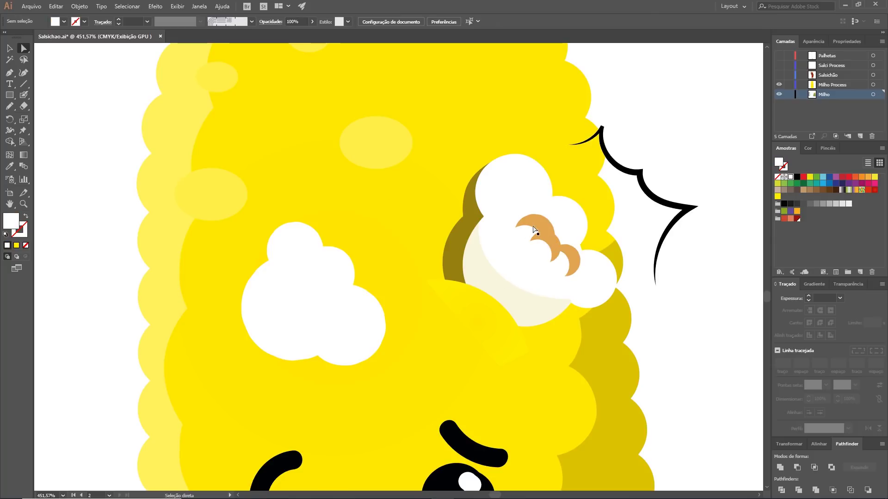
# - Paint an orange dot on the new popcorn and erase part of it into a crescent
pyautogui.hotkey('shift', 'b')
pyautogui.click(316, 274)
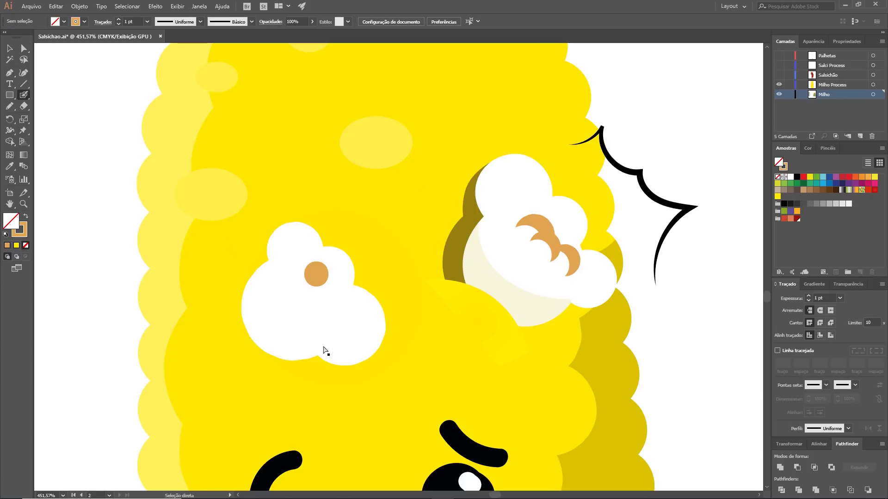
pyautogui.hotkey('ctrl', 'z')
pyautogui.click(313, 272)
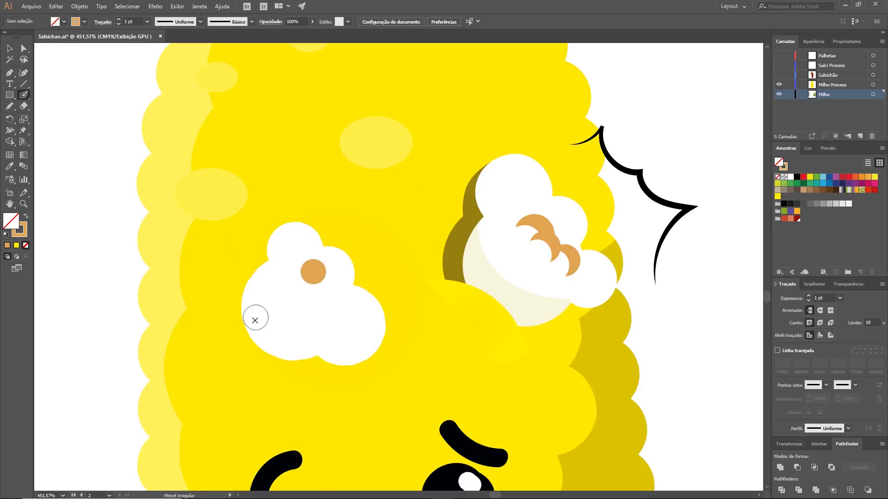
pyautogui.hotkey('shift', 'e')
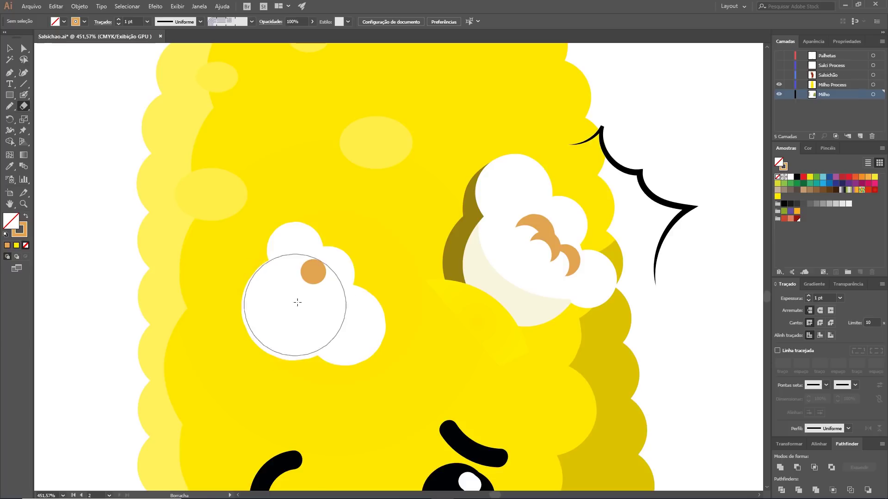
pyautogui.press('[')
pyautogui.press('[')
pyautogui.press('[')
pyautogui.click(306, 278)
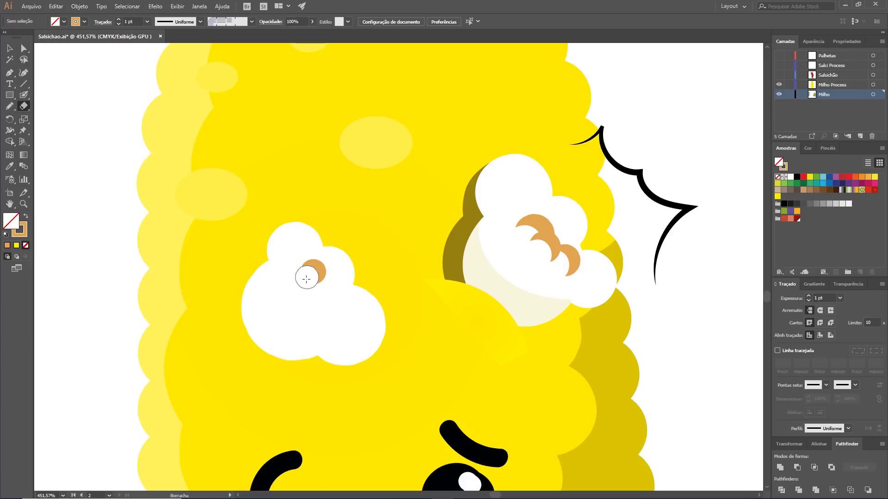
# - Duplicate the orange crescent onto the new popcorn and shift the copy down-right
pyautogui.press('v')
pyautogui.moveTo(322, 276); pyautogui.dragTo(331, 296)
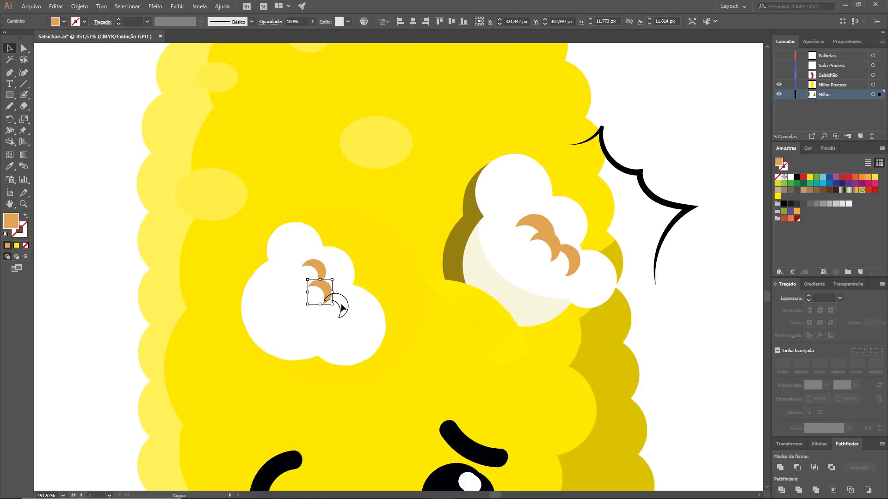
pyautogui.moveTo(330, 297); pyautogui.dragTo(346, 310)
pyautogui.click(654, 342)
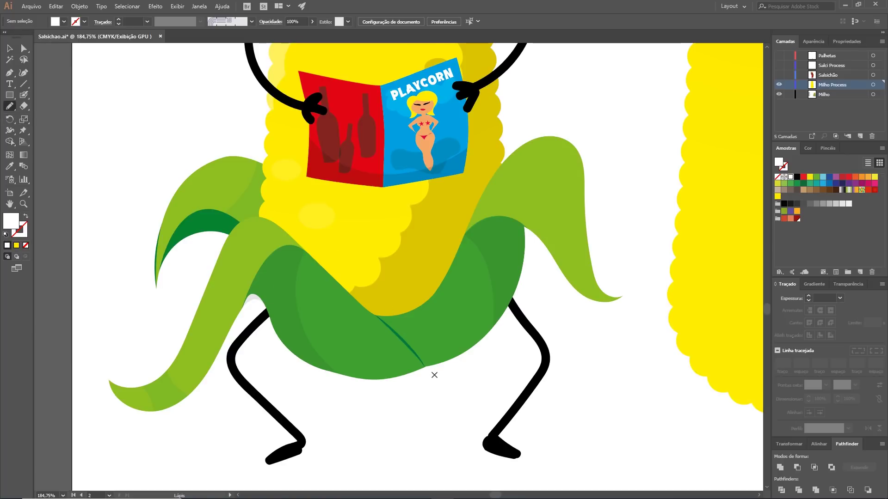
# - Draw a closed white freehand shape under the left husk and send it behind the husk
pyautogui.moveTo(432, 371)
pyautogui.mouseDown()
pyautogui.moveTo(201, 306)
pyautogui.moveTo(285, 273)
pyautogui.mouseUp()
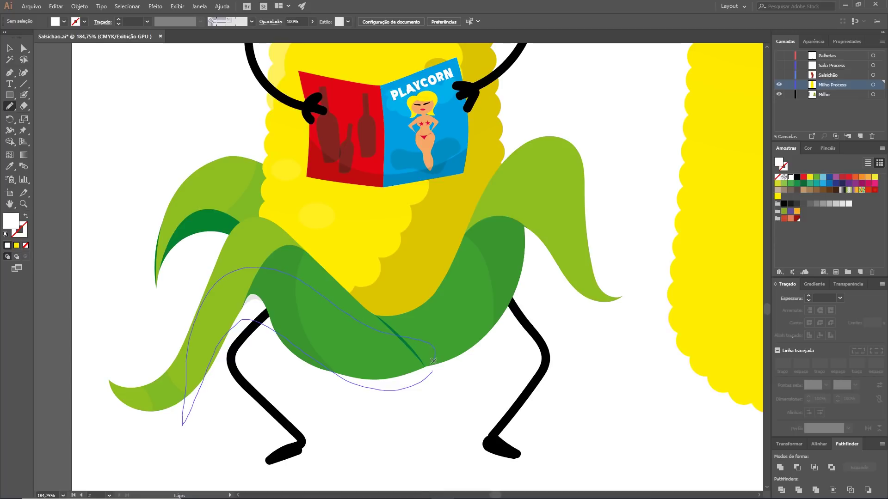
pyautogui.moveTo(428, 371); pyautogui.dragTo(428, 372)
pyautogui.press('v')
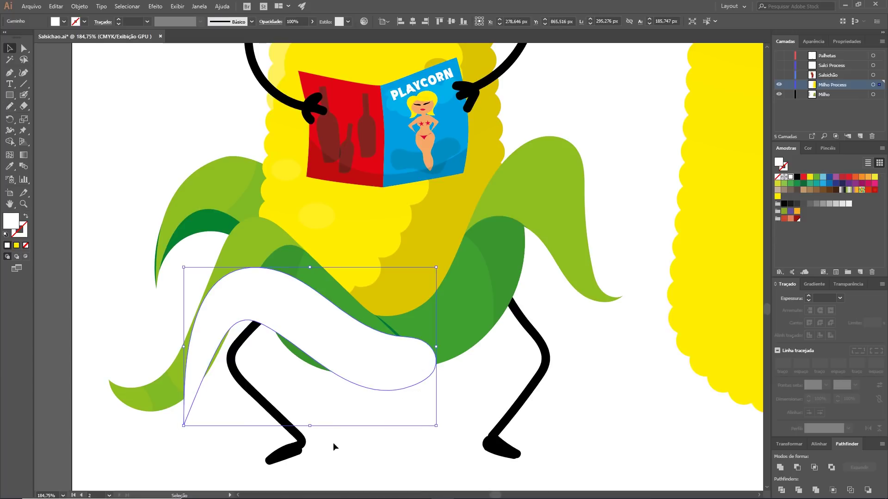
pyautogui.moveTo(343, 369)
pyautogui.mouseDown()
pyautogui.moveTo(312, 355)
pyautogui.moveTo(370, 404)
pyautogui.moveTo(382, 386)
pyautogui.mouseUp()
pyautogui.hotkey('ctrl', 'shift', '[')
pyautogui.press('a')
pyautogui.click(148, 122)
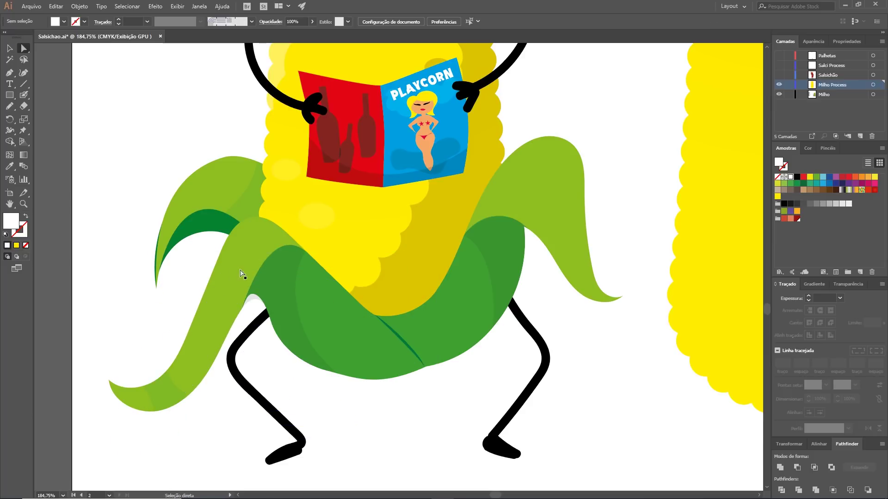
pyautogui.hscroll(5, 240, 273)
pyautogui.press('v')
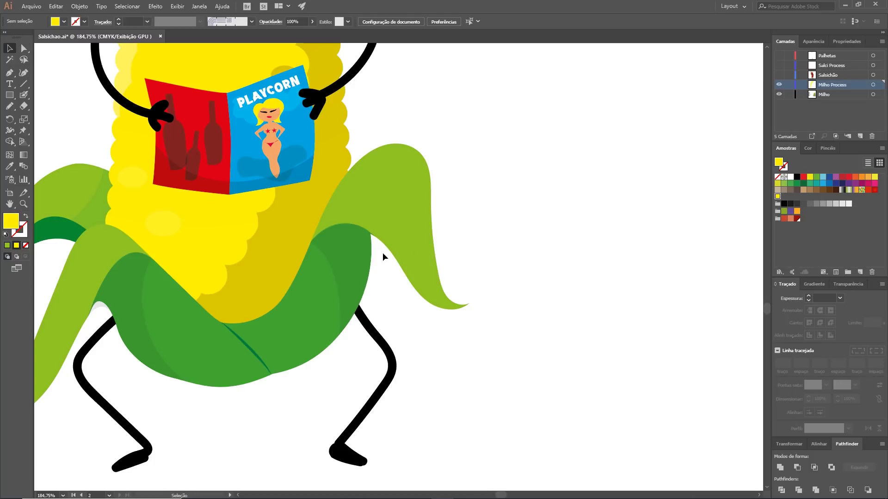
# - Drag the light-green leaf and dark-green husk up and right, away from the cob
pyautogui.moveTo(395, 209); pyautogui.dragTo(623, 195)
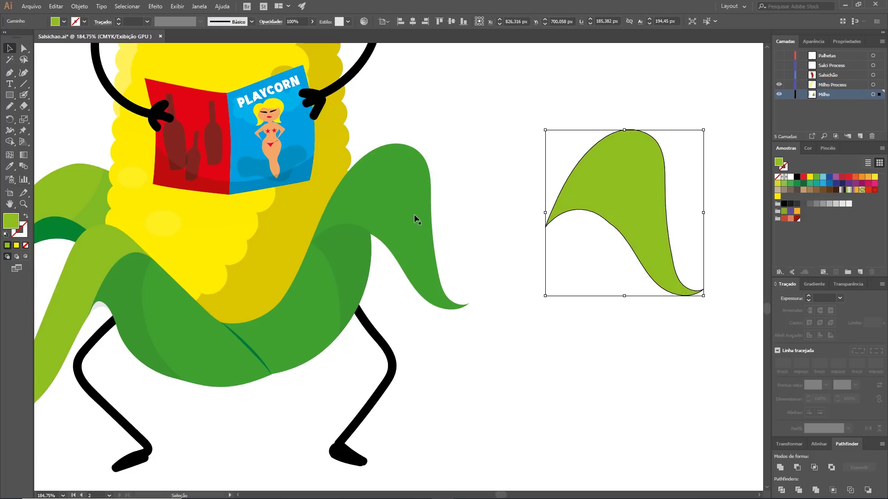
pyautogui.moveTo(432, 217)
pyautogui.mouseDown()
pyautogui.moveTo(497, 218)
pyautogui.moveTo(535, 187)
pyautogui.moveTo(542, 196)
pyautogui.mouseUp()
pyautogui.keyDown('shift'); pyautogui.click(573, 190); pyautogui.keyUp('shift')
pyautogui.click(634, 145)
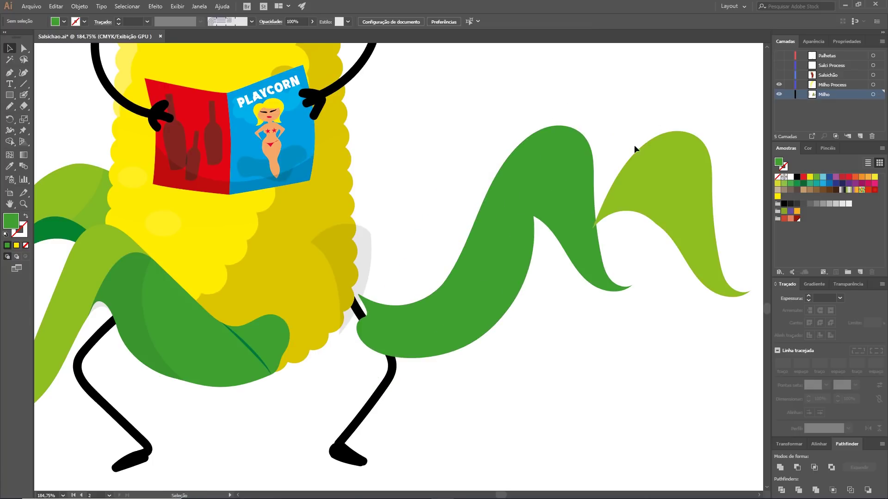
pyautogui.moveTo(672, 175); pyautogui.dragTo(664, 182)
pyautogui.hotkey('ctrl', 'shift', 'a')
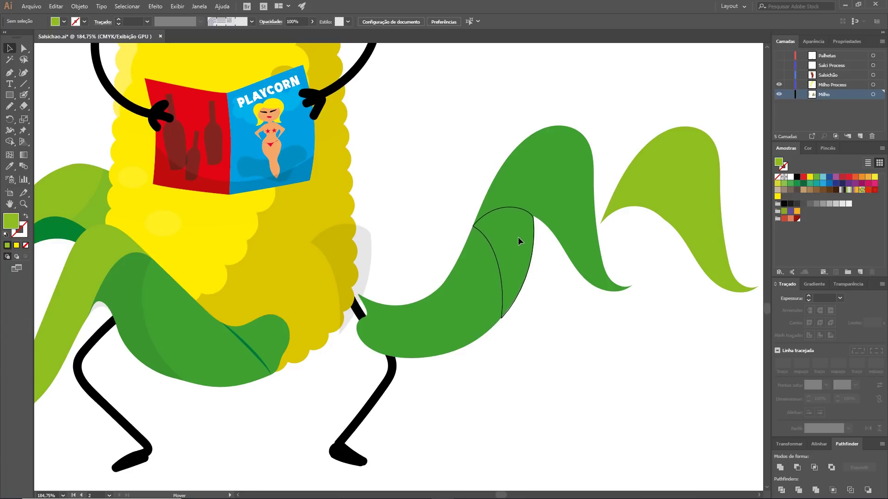
# - Pull the grey shadow shape off the corn to inspect it, then undo the move
pyautogui.moveTo(517, 250); pyautogui.dragTo(518, 240)
pyautogui.click(585, 318)
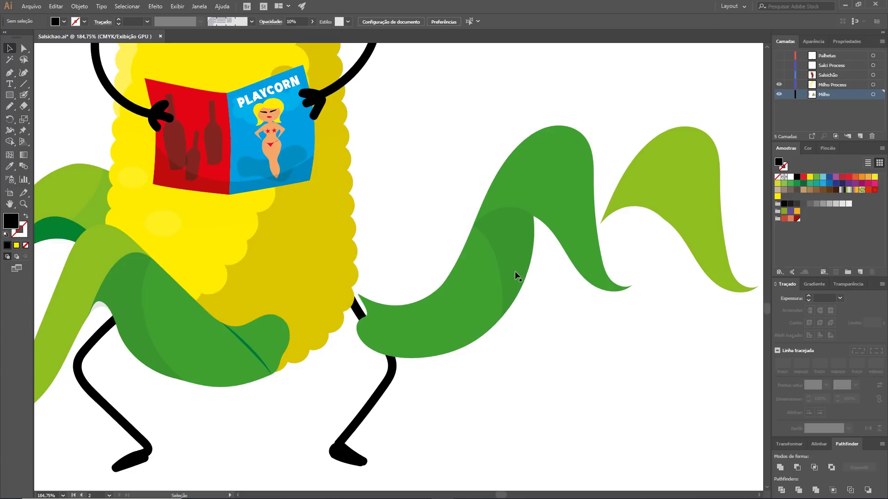
pyautogui.moveTo(517, 250); pyautogui.dragTo(534, 326)
pyautogui.hotkey('ctrl', 'z')
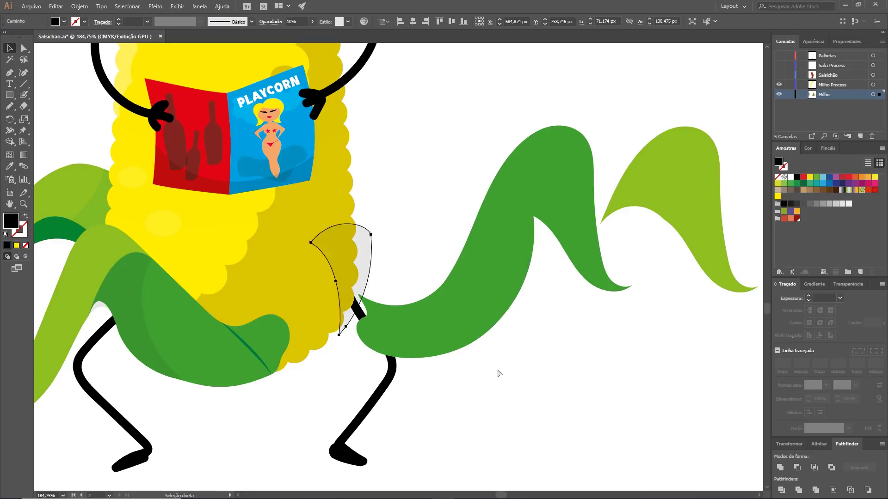
pyautogui.hotkey('ctrl', 'a')
# - Undo the leaf moves so the husk leaves return around the cob
pyautogui.hotkey('ctrl', 'z')
pyautogui.hotkey('ctrl', 'z')
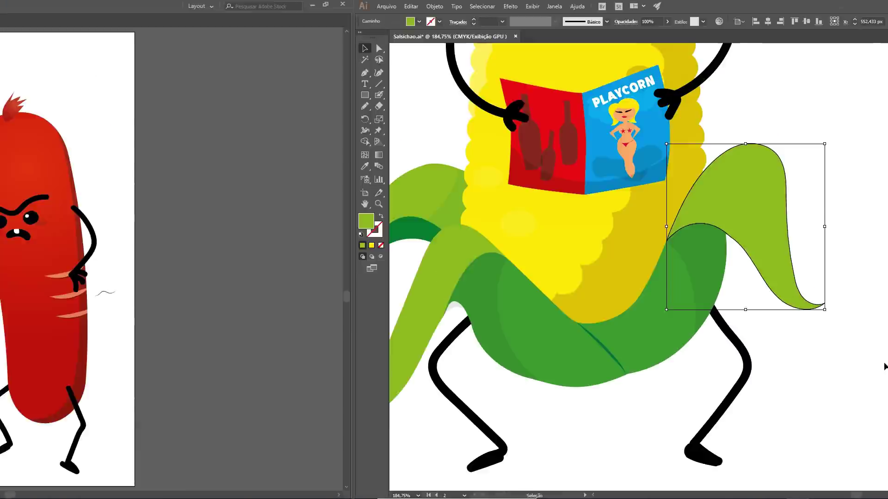